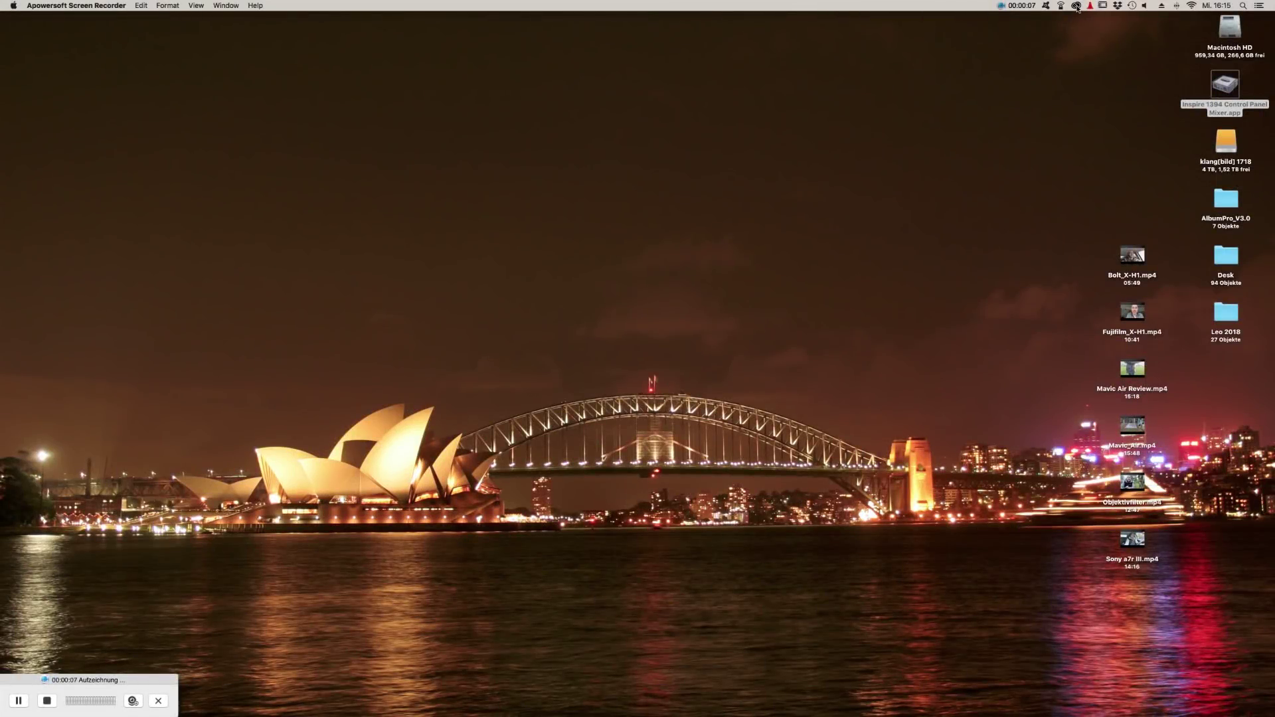
Step: Launch Lightroom Classic CC from the Creative Cloud apps panel
click(1076, 6)
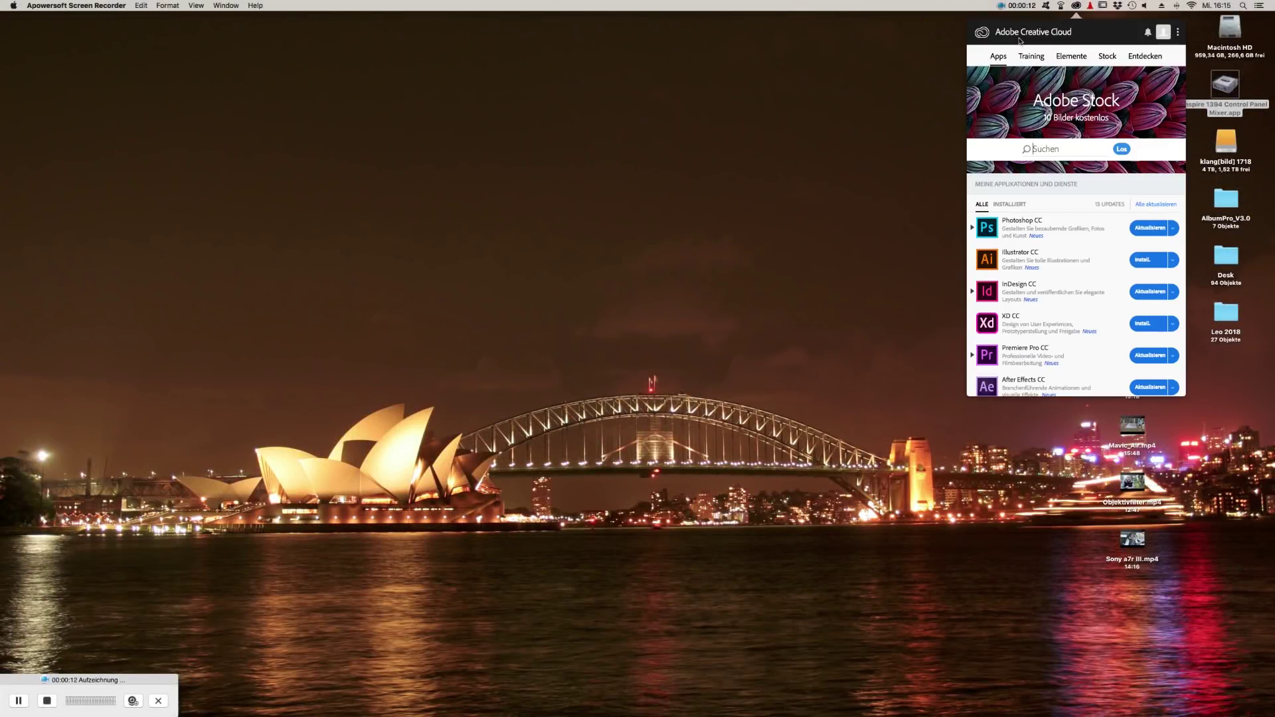
scroll(1056, 265, down, 5)
click(1033, 263)
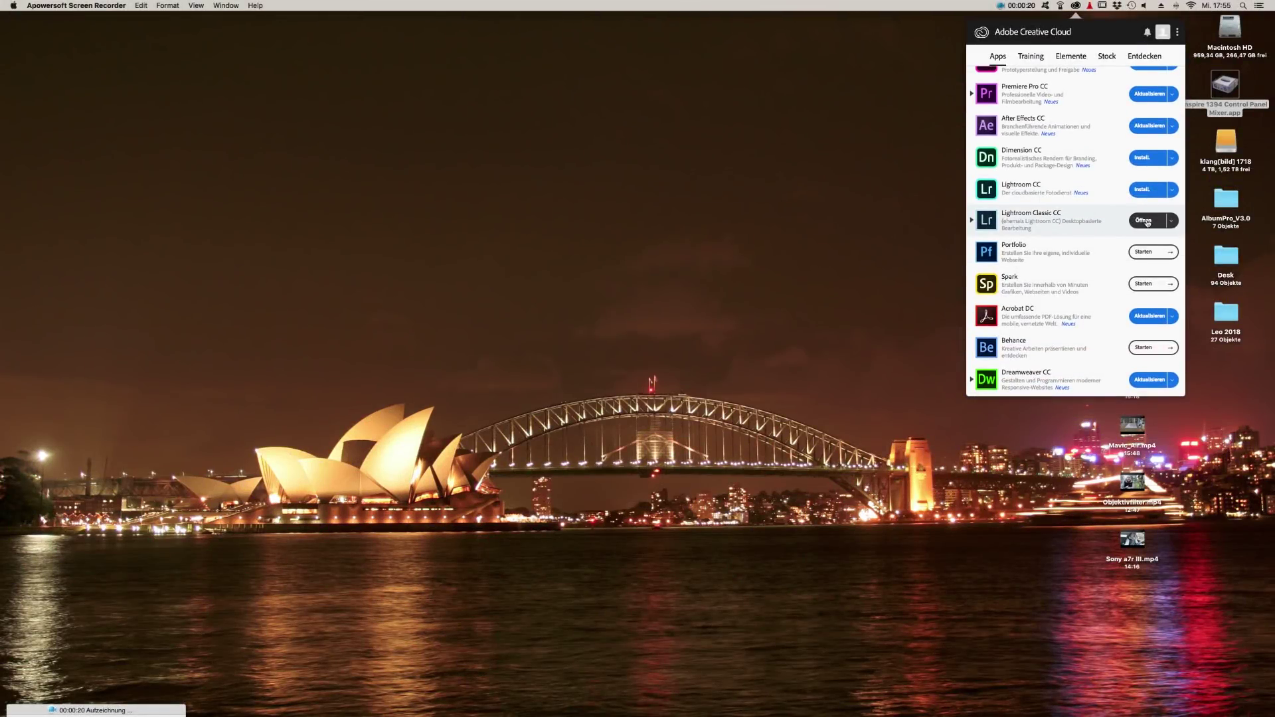
click(1146, 221)
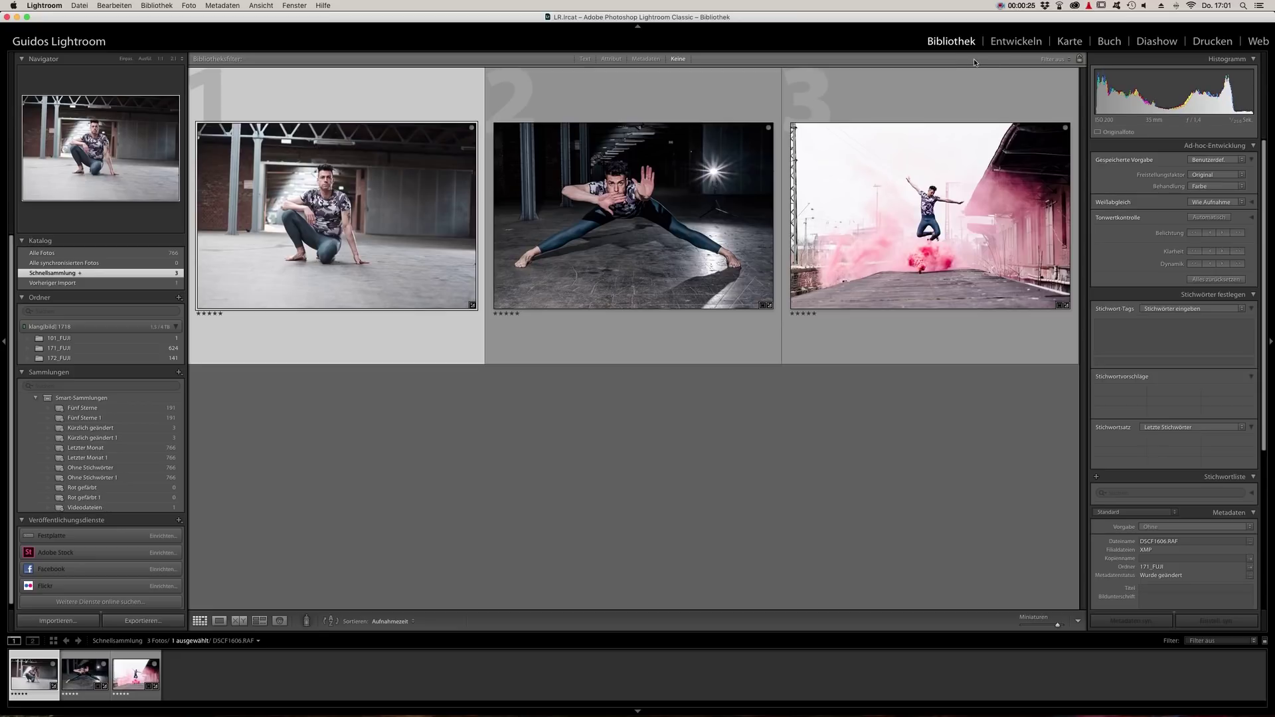
Step: Open the first photo, the kneeling man in the warehouse, in the Develop module
click(1016, 42)
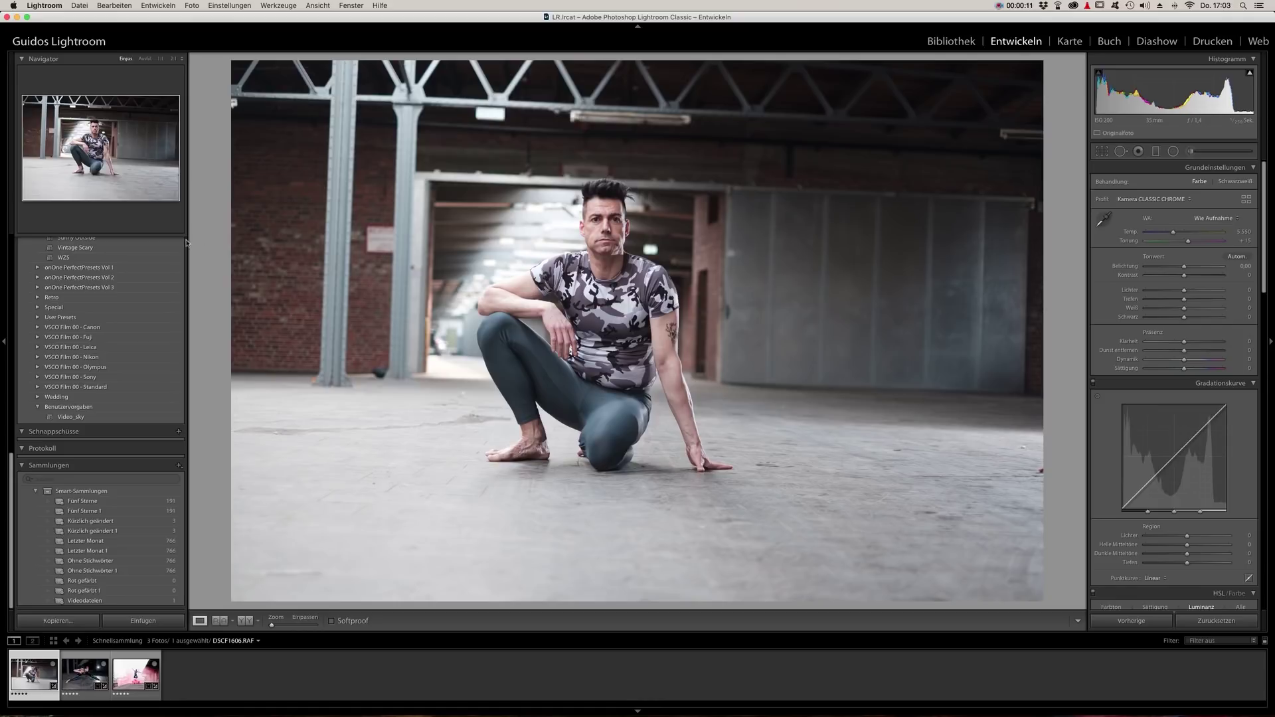
scroll(107, 279, up, 3)
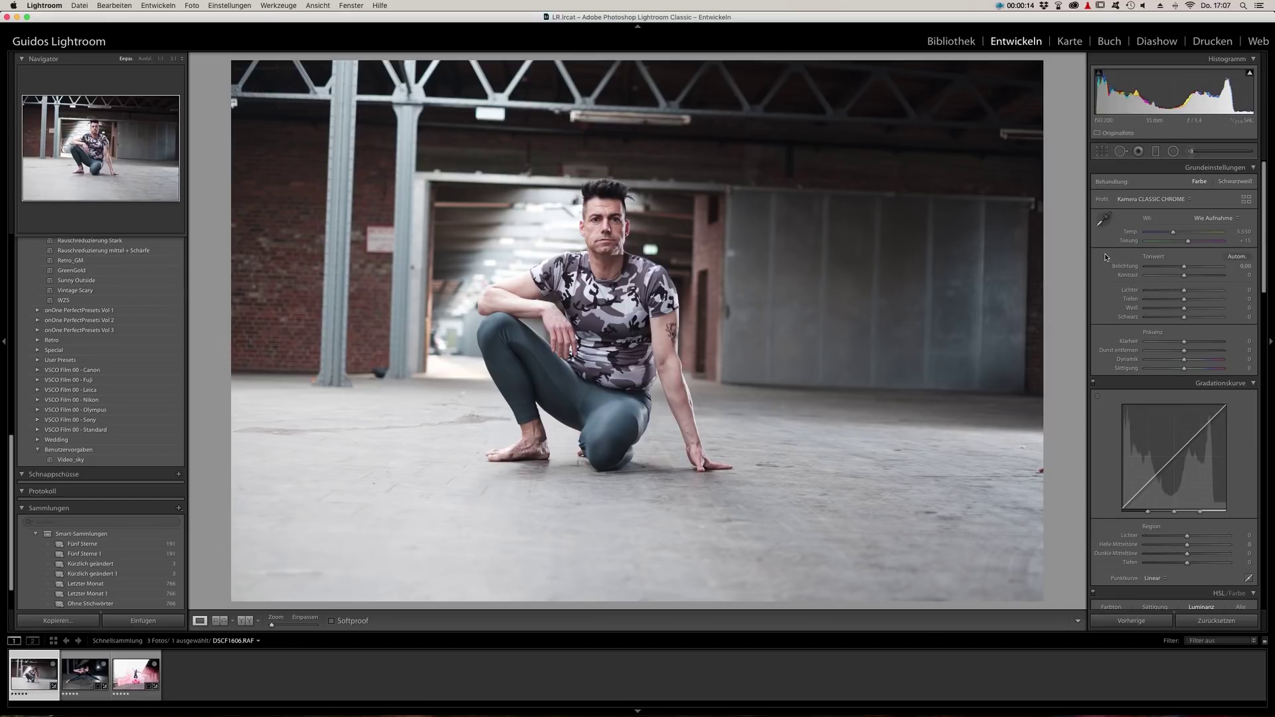
scroll(1102, 249, down, 2)
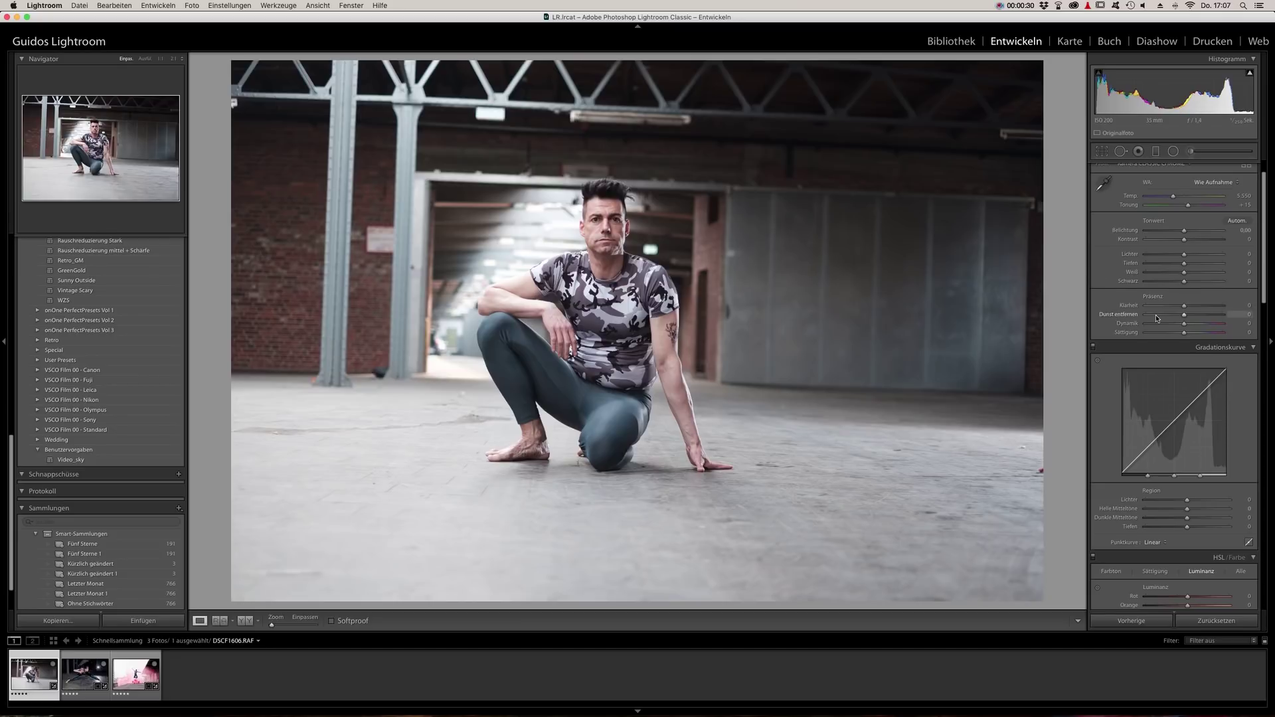
scroll(1122, 316, down, 8)
scroll(1135, 317, down, 8)
scroll(1155, 318, down, 8)
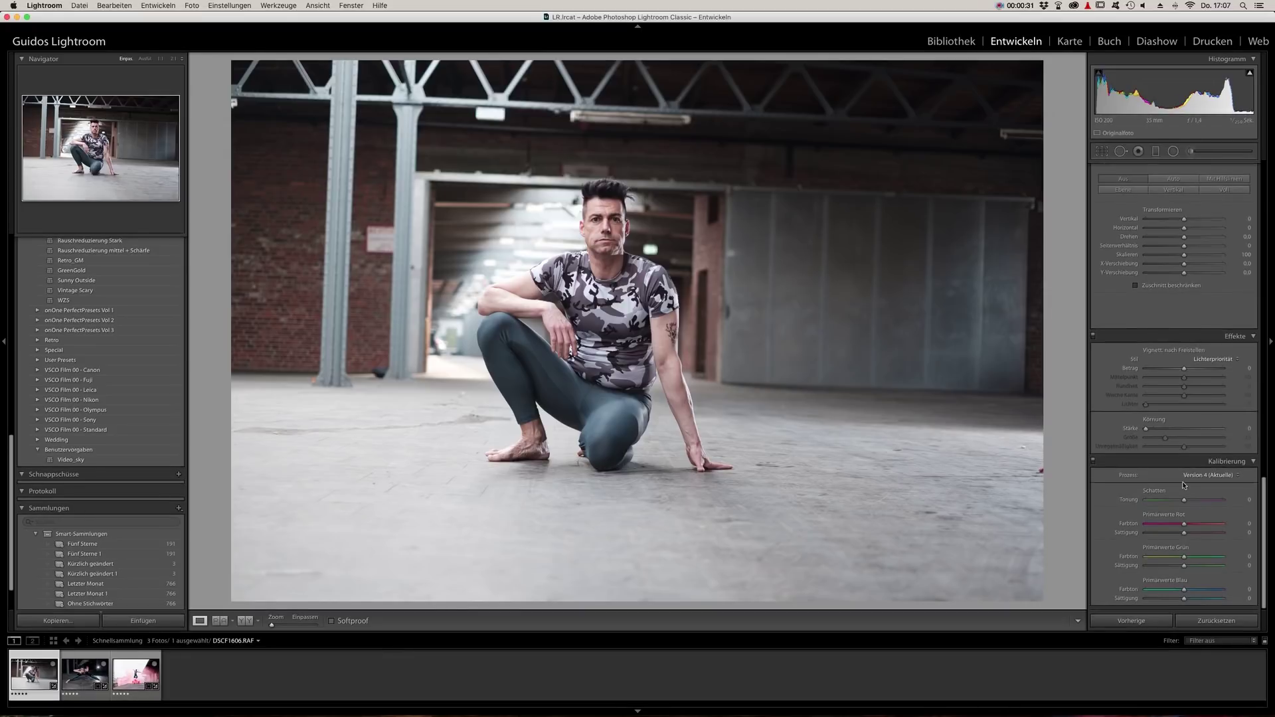
scroll(1200, 320, up, 5)
scroll(1200, 320, up, 5)
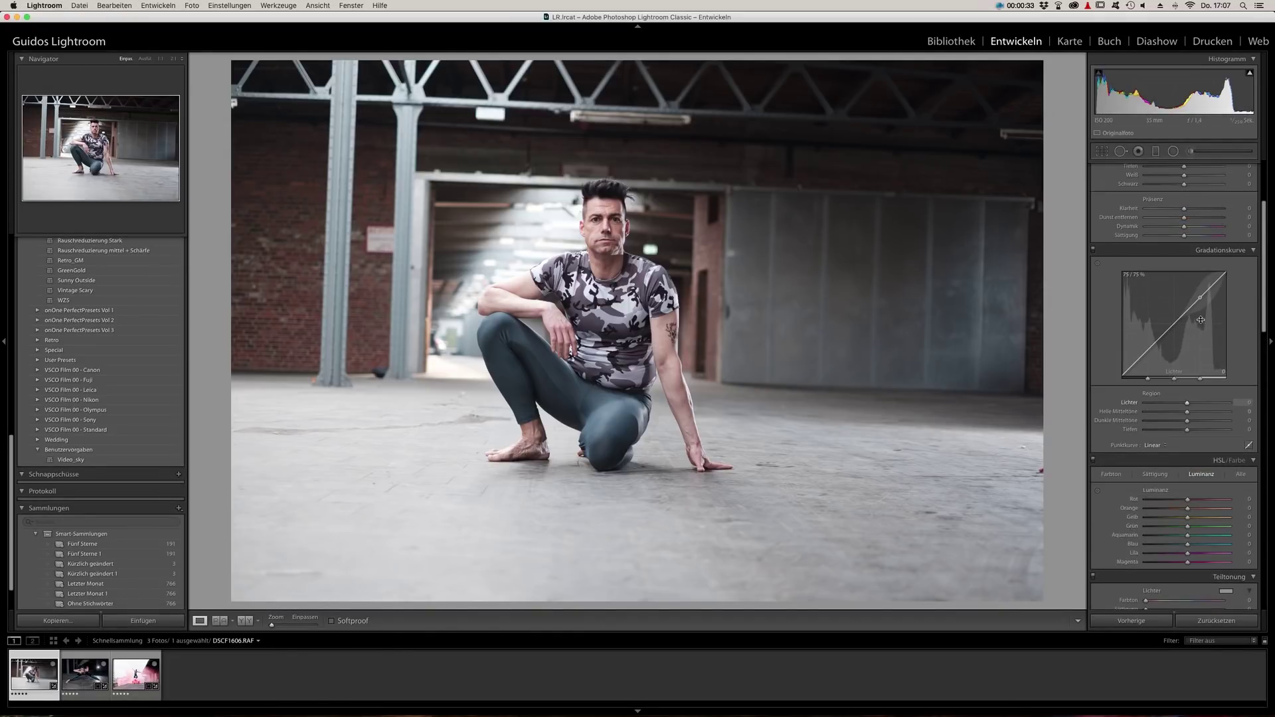
scroll(1200, 320, up, 4)
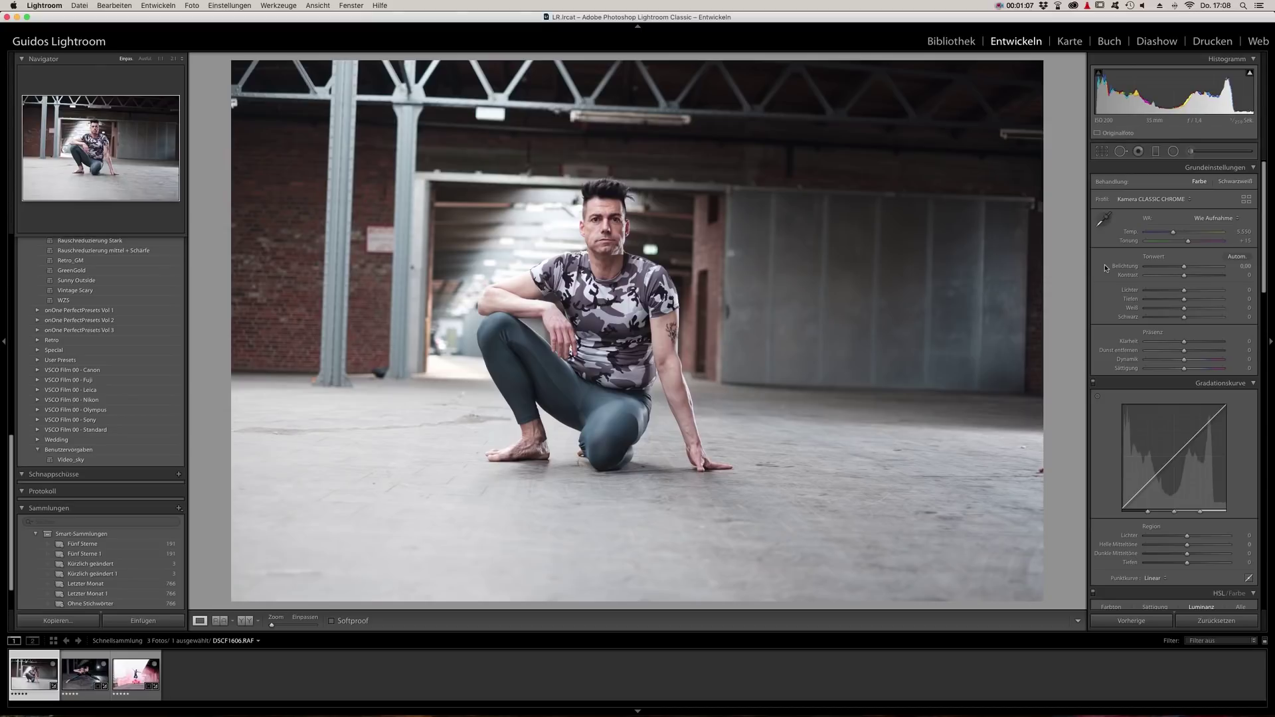
scroll(1105, 268, down, 20)
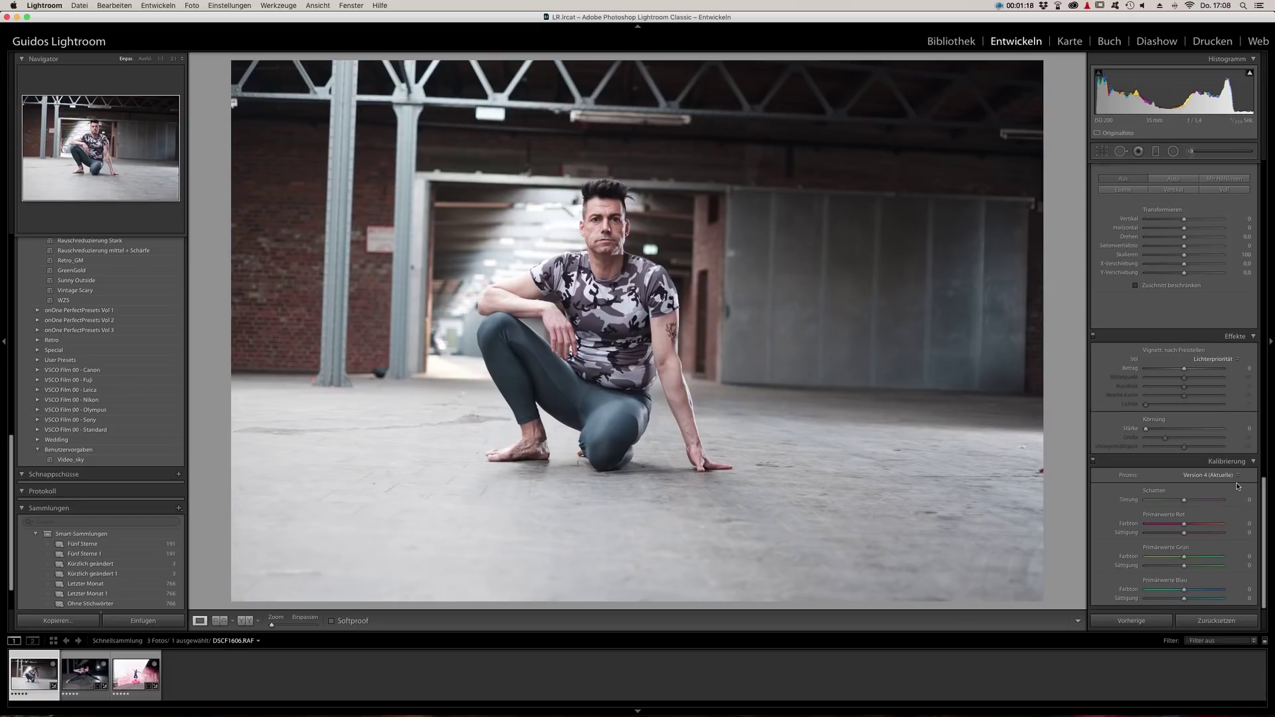
scroll(1237, 486, up, 10)
scroll(1237, 486, up, 10)
scroll(1238, 484, up, 5)
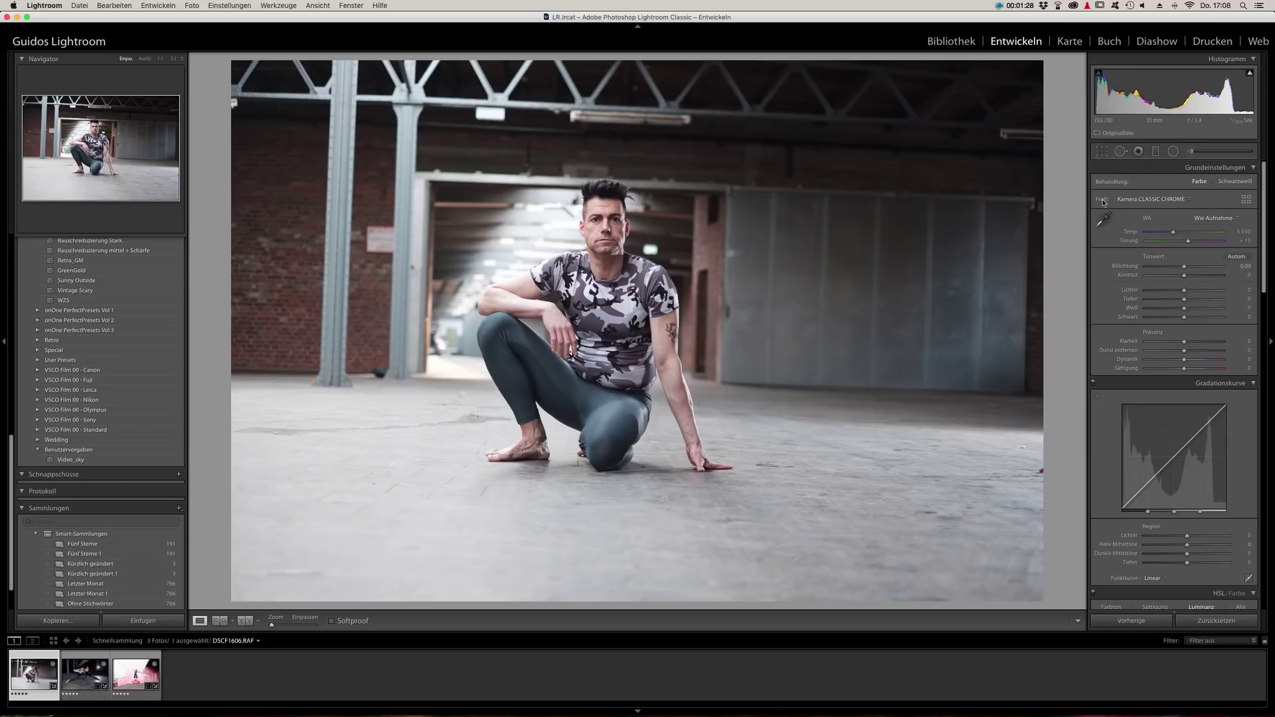
click(1188, 199)
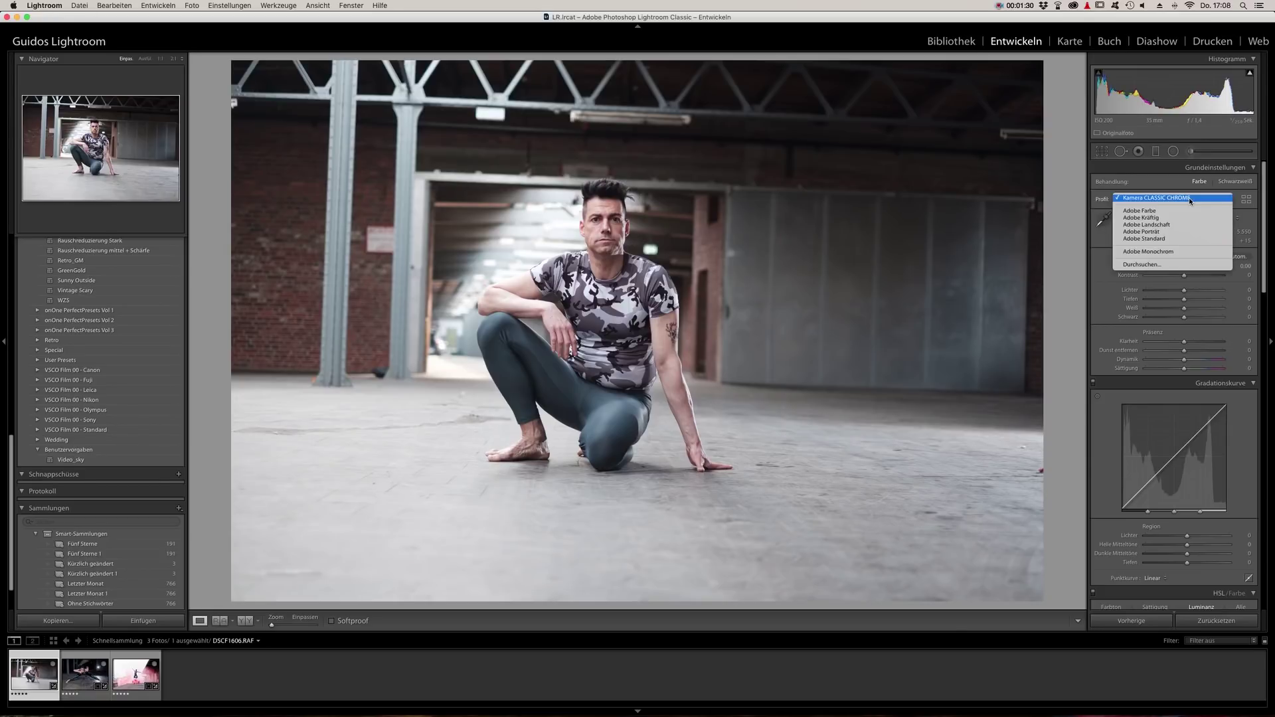
click(1096, 250)
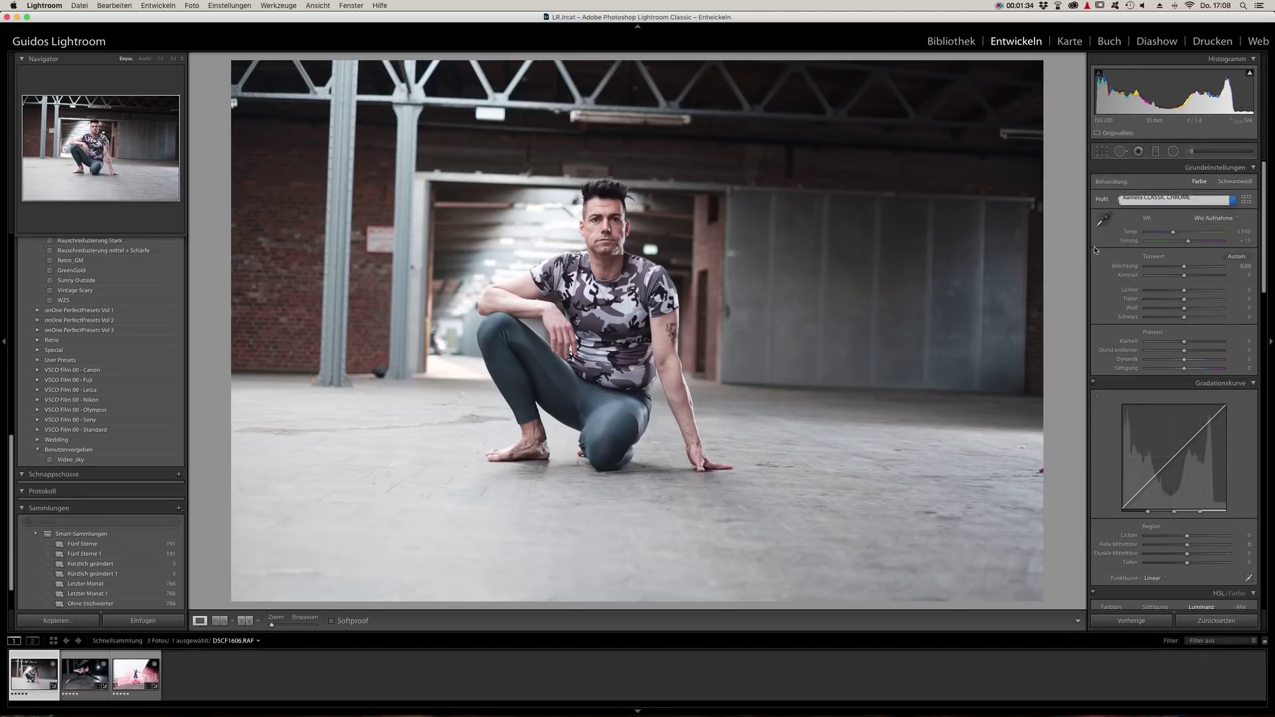
click(1246, 200)
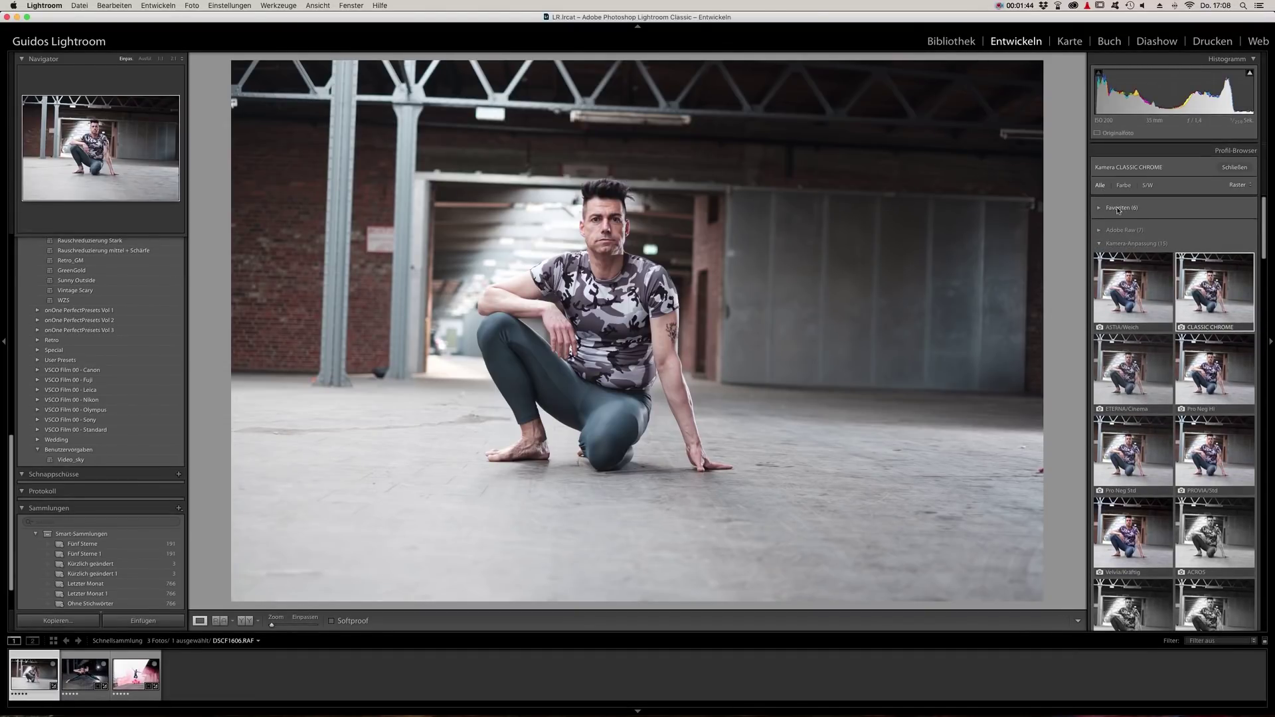
click(1120, 208)
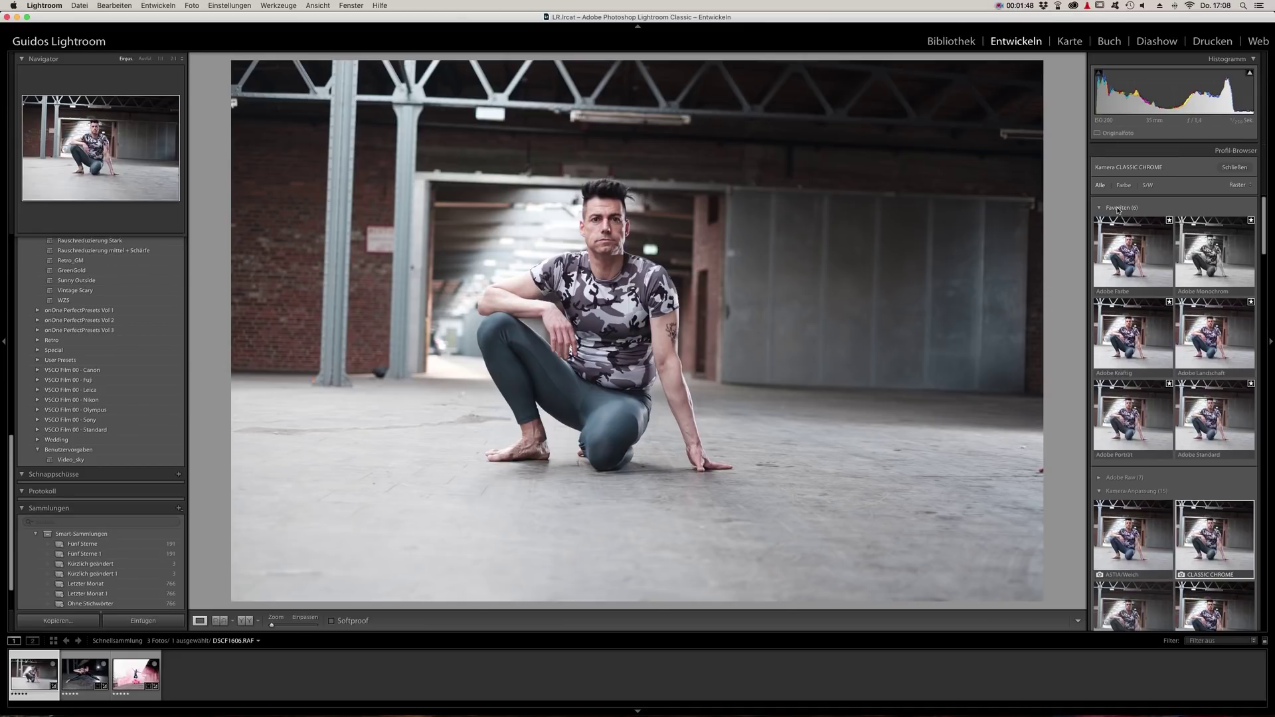
click(1119, 208)
click(1123, 231)
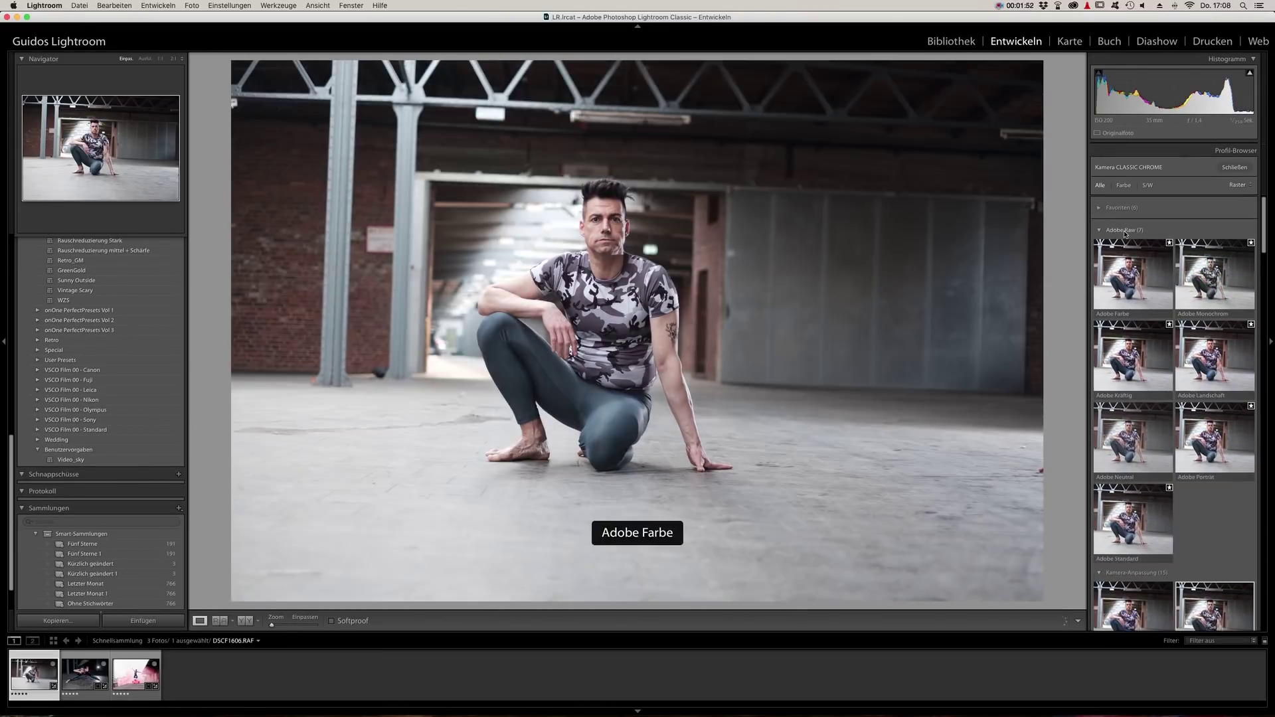
click(1125, 230)
click(1125, 244)
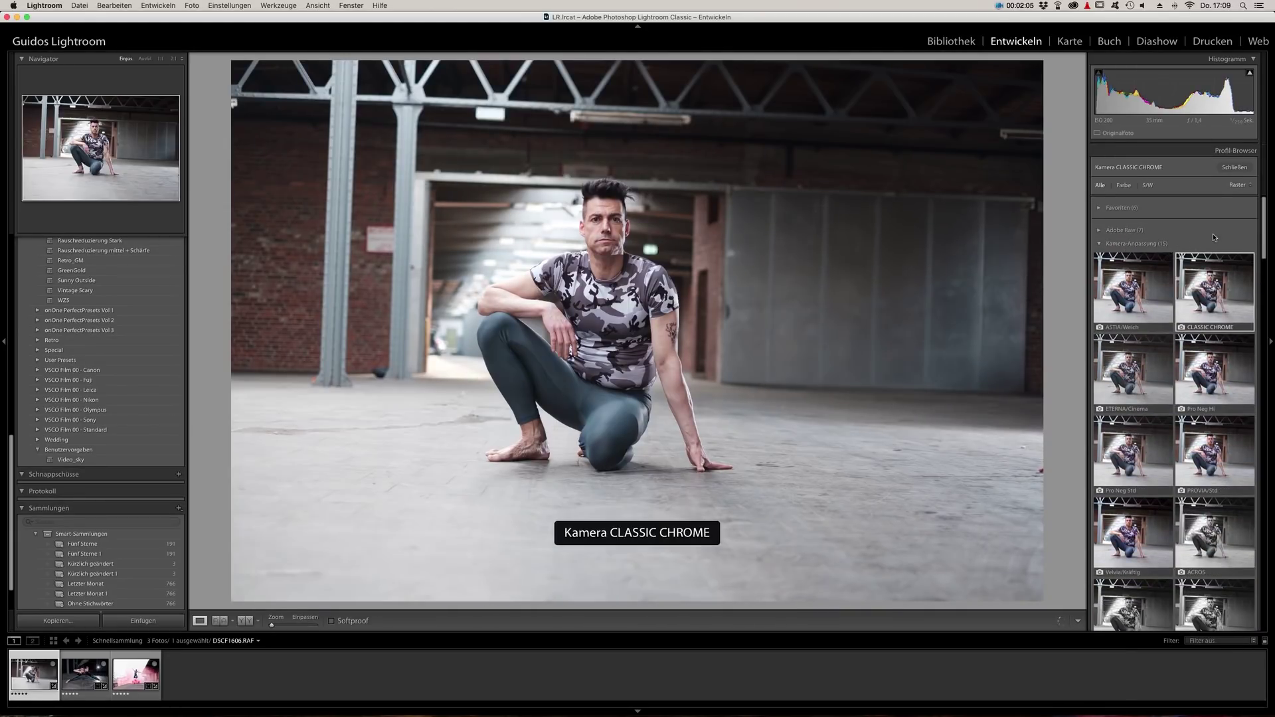
scroll(1213, 234, down, 3)
scroll(1212, 234, down, 5)
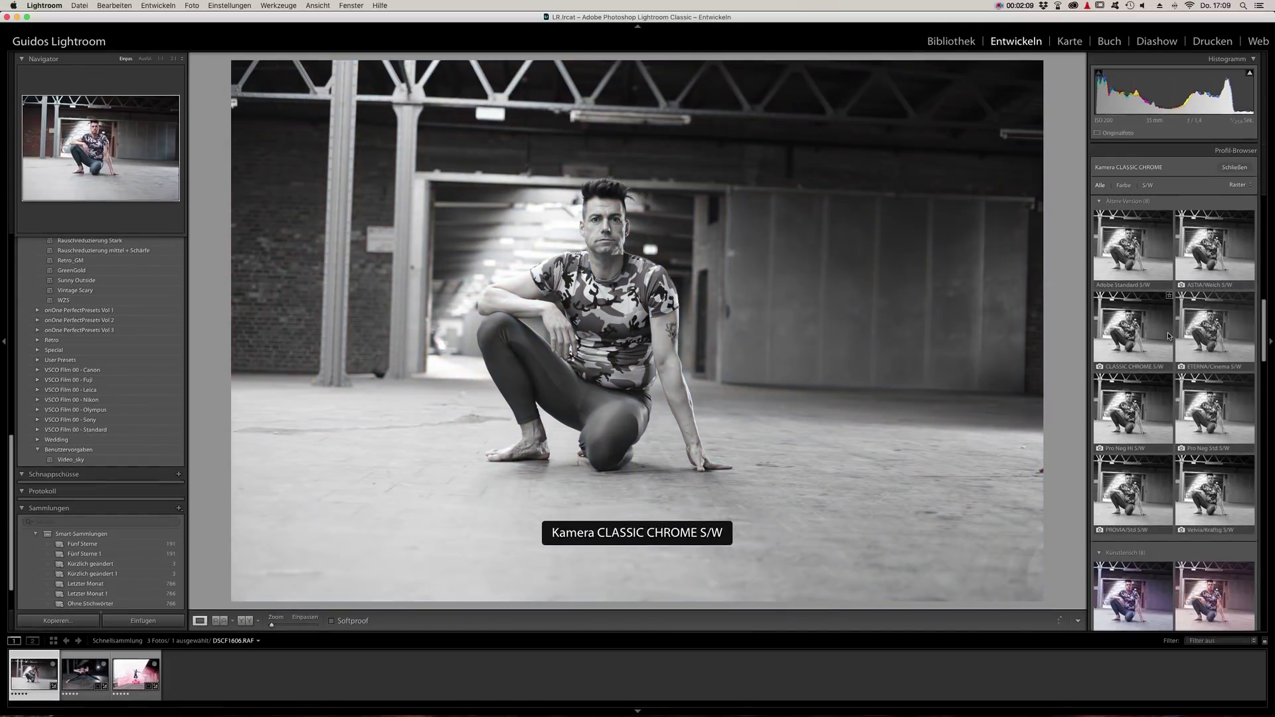
scroll(1154, 369, up, 8)
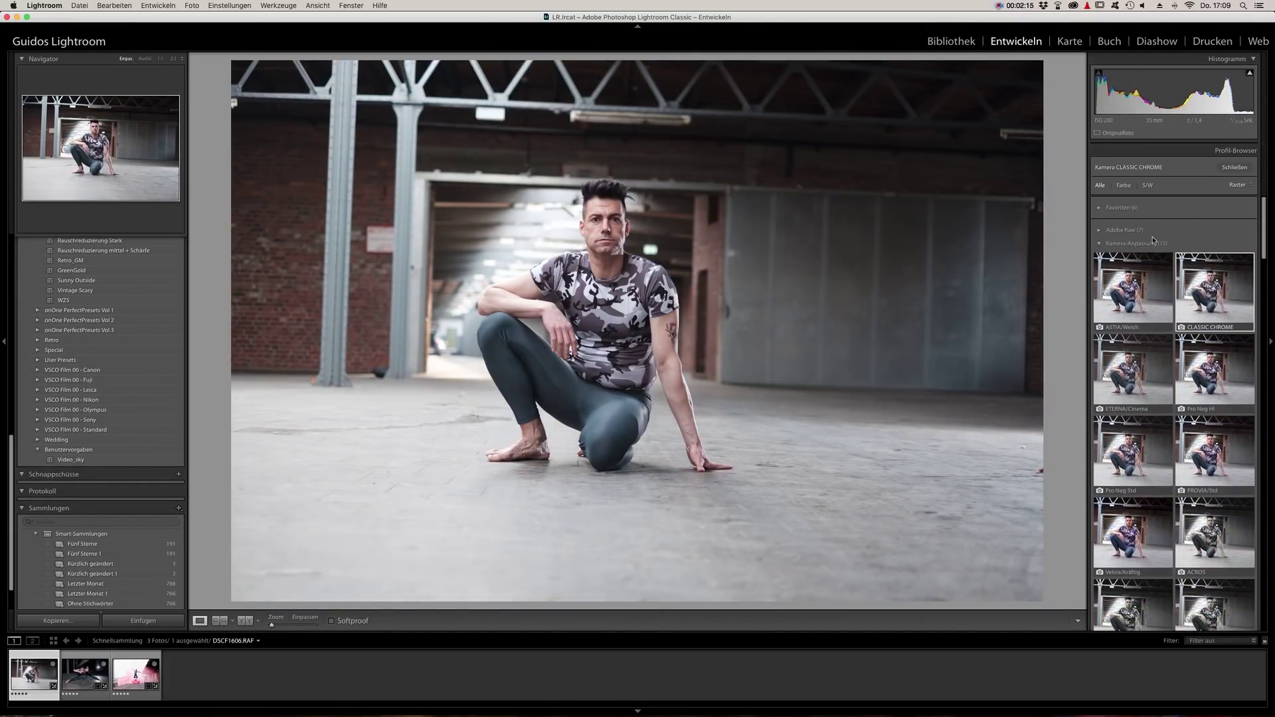
click(1235, 167)
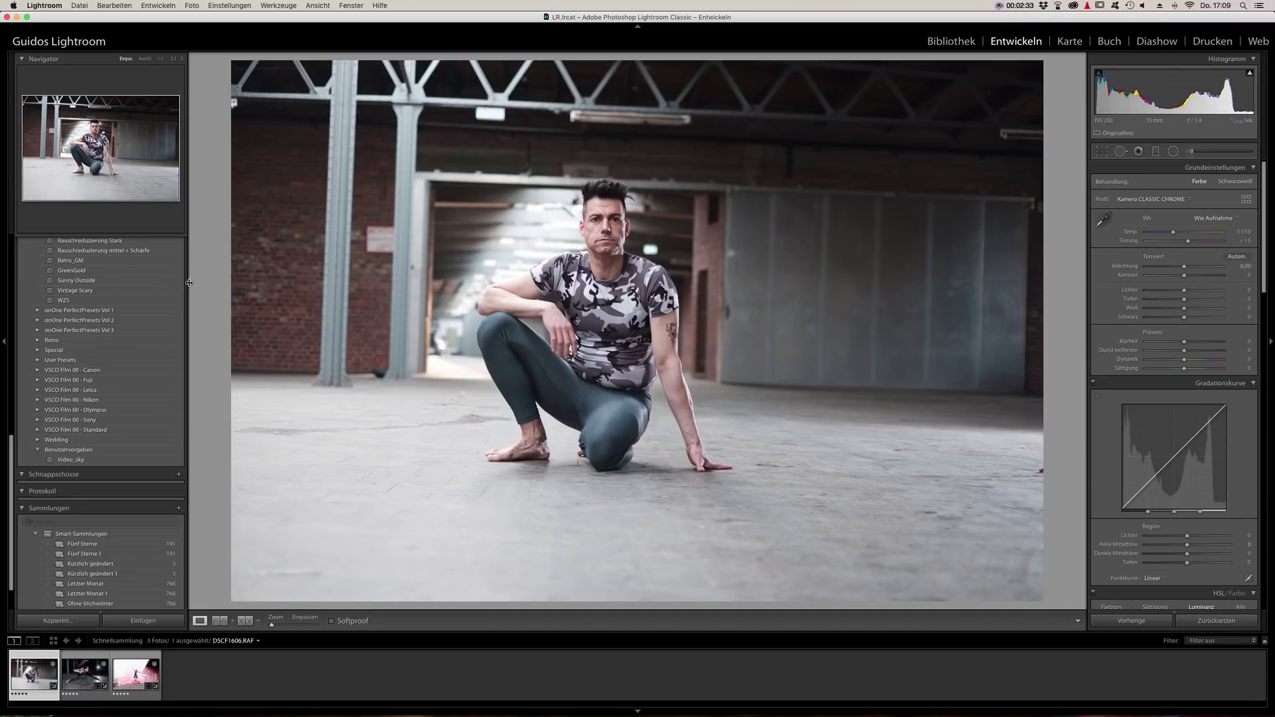
Step: Apply the Sunny Outside preset and restore the Kamera CLASSIC CHROME profile
click(84, 282)
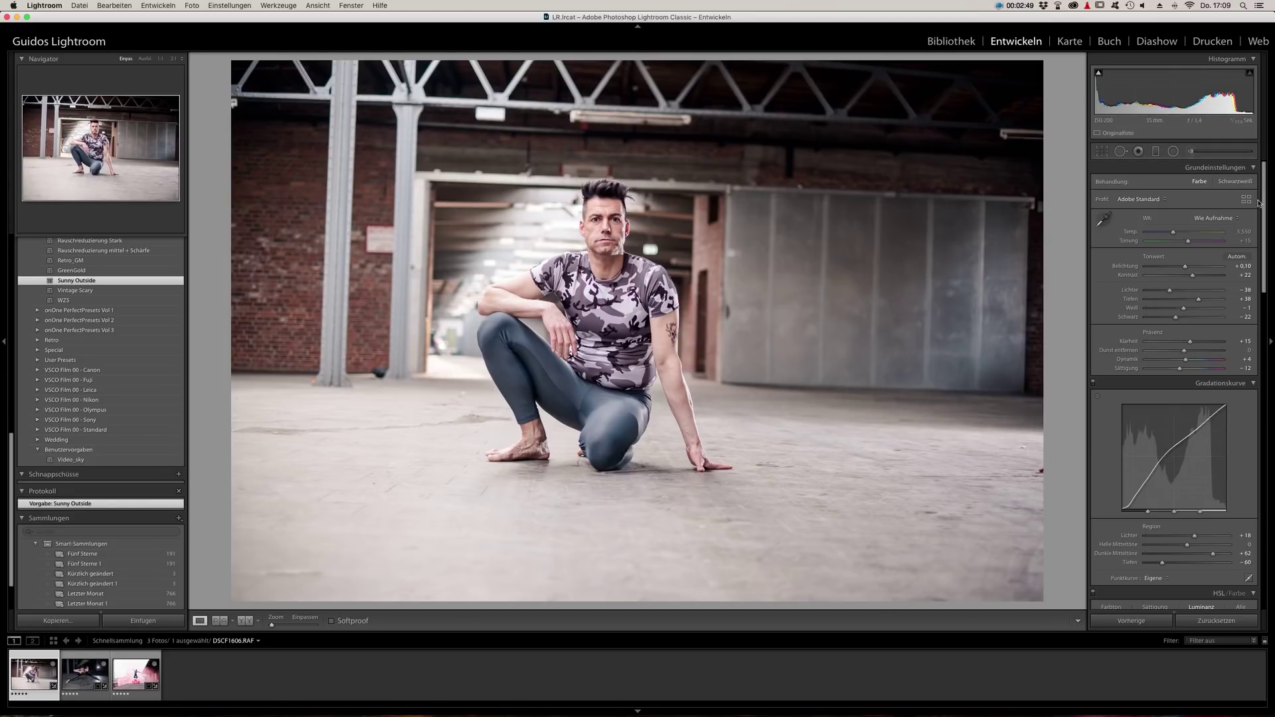
click(1245, 201)
click(1215, 291)
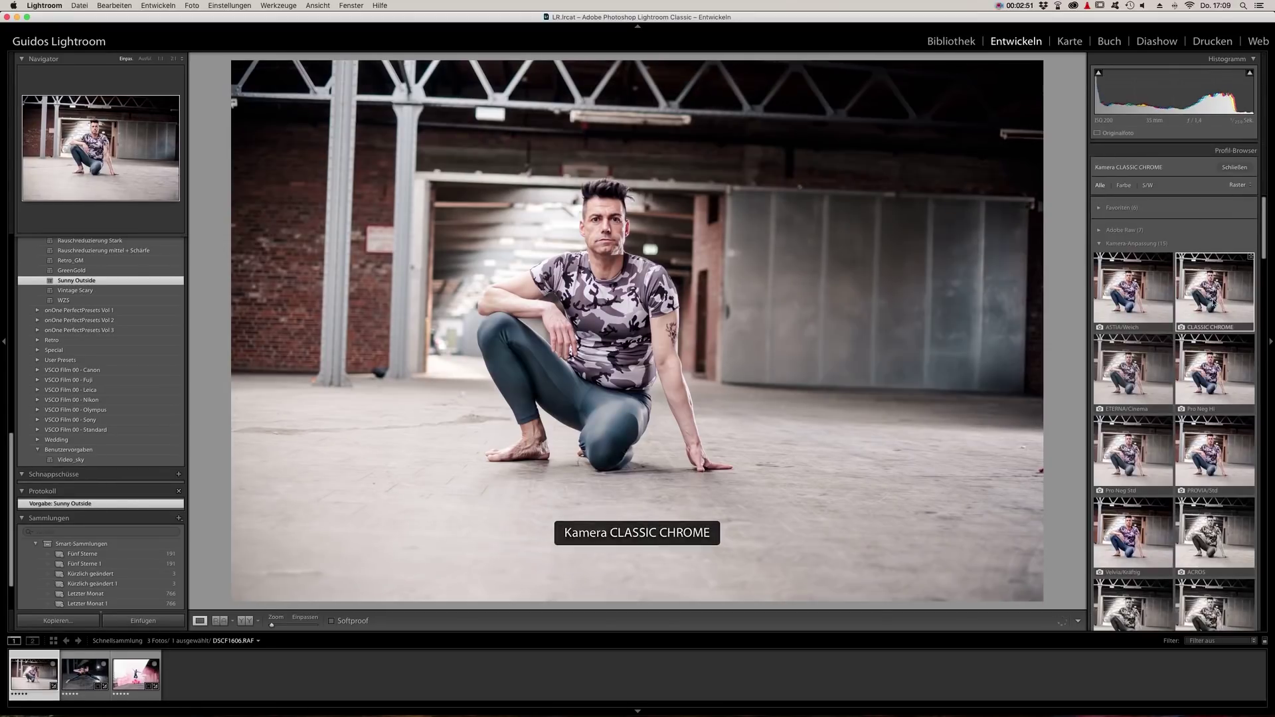
click(1236, 167)
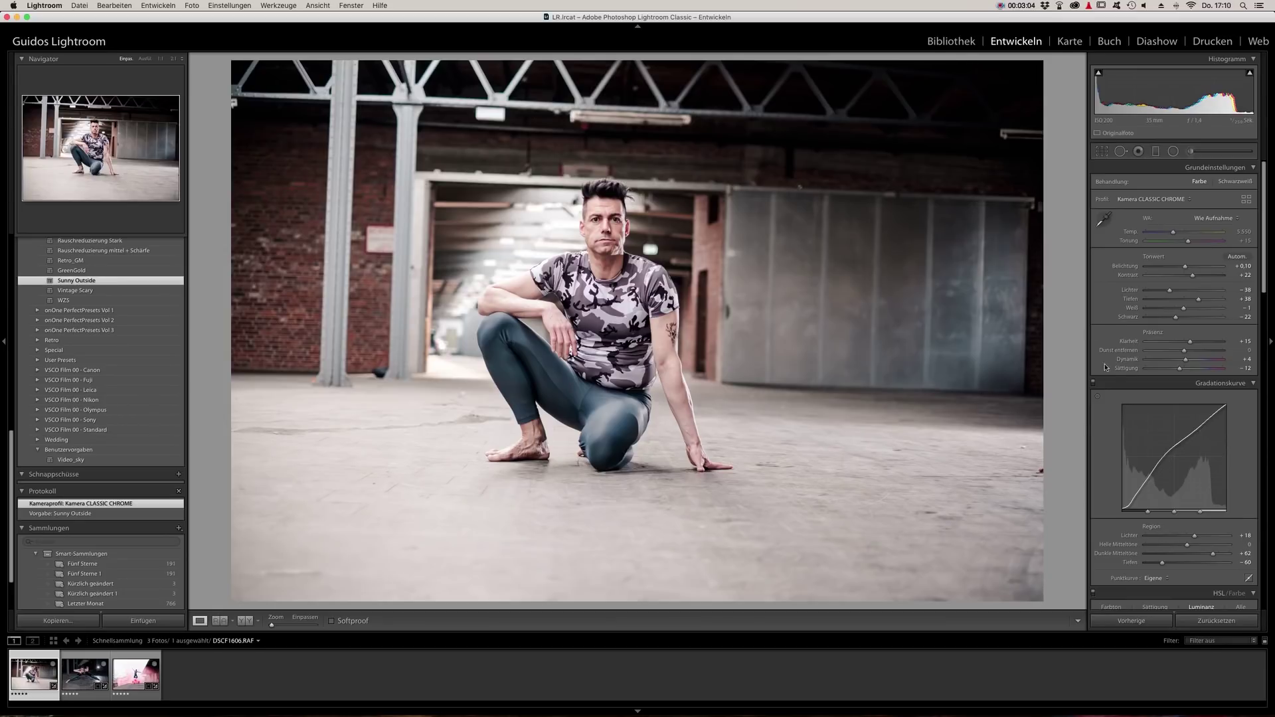
Step: Lower the Details panel's sharpening Amount to 30
scroll(1111, 425, down, 3)
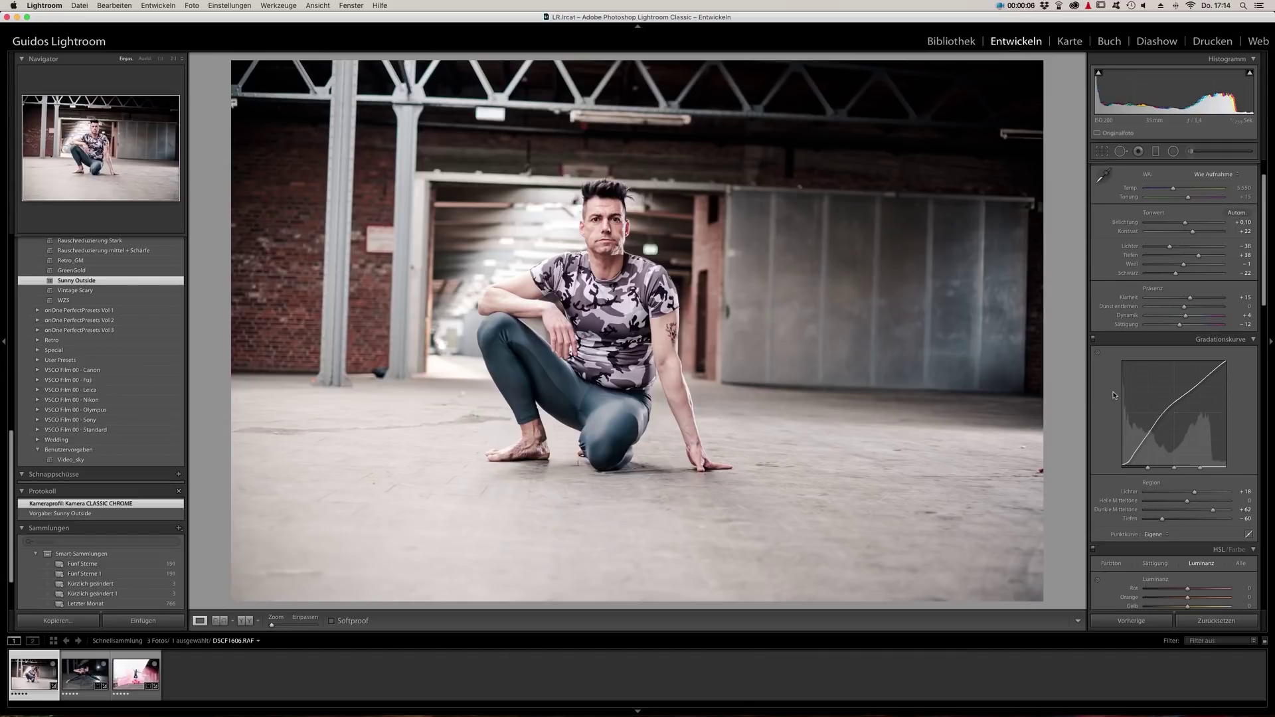
scroll(1113, 395, down, 3)
scroll(1114, 395, down, 3)
scroll(1113, 395, down, 2)
scroll(1114, 395, down, 2)
scroll(1113, 395, down, 4)
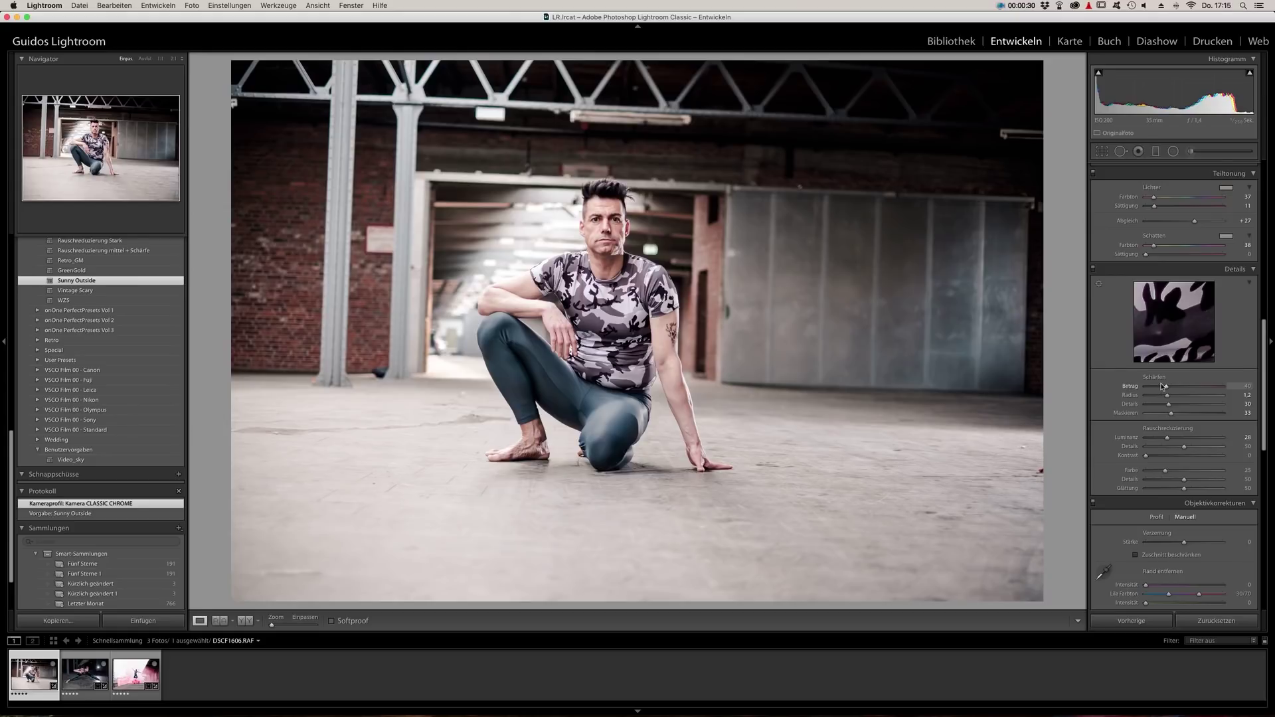
drag(1161, 386, 1162, 387)
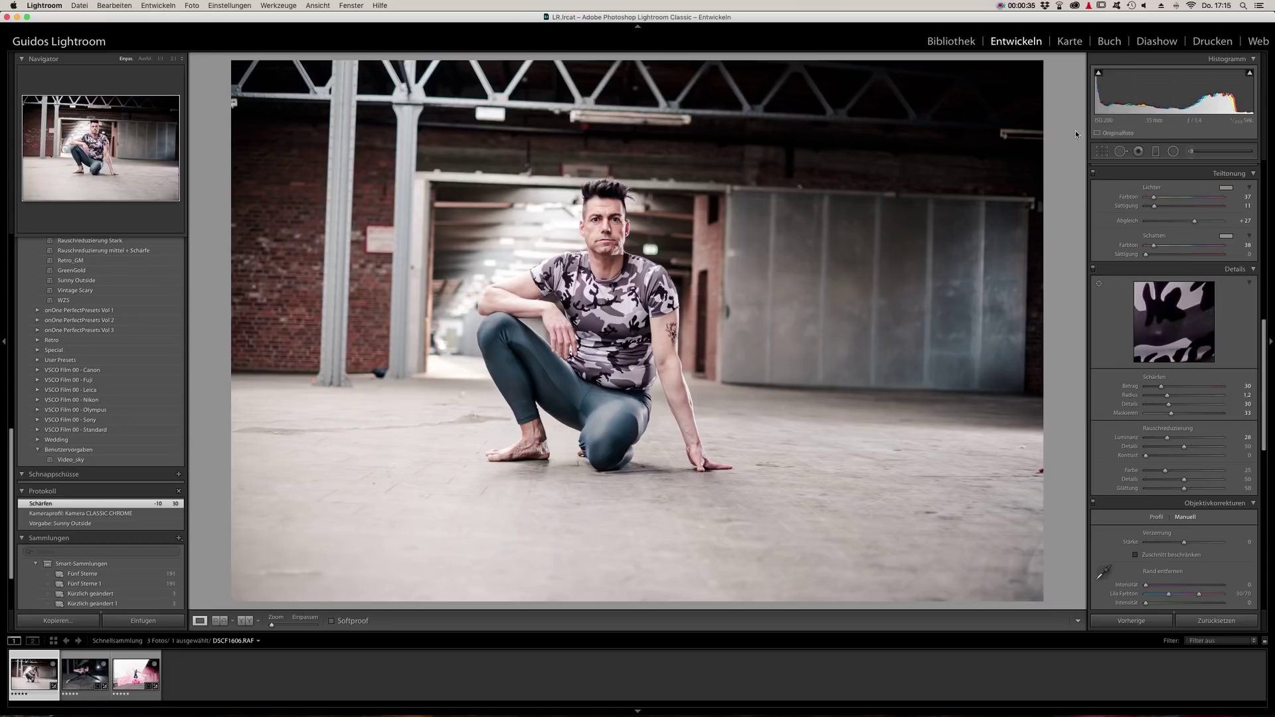
Step: Straighten the photo with a crop rotation of about -1.71° and view the face at 1:1
key(r)
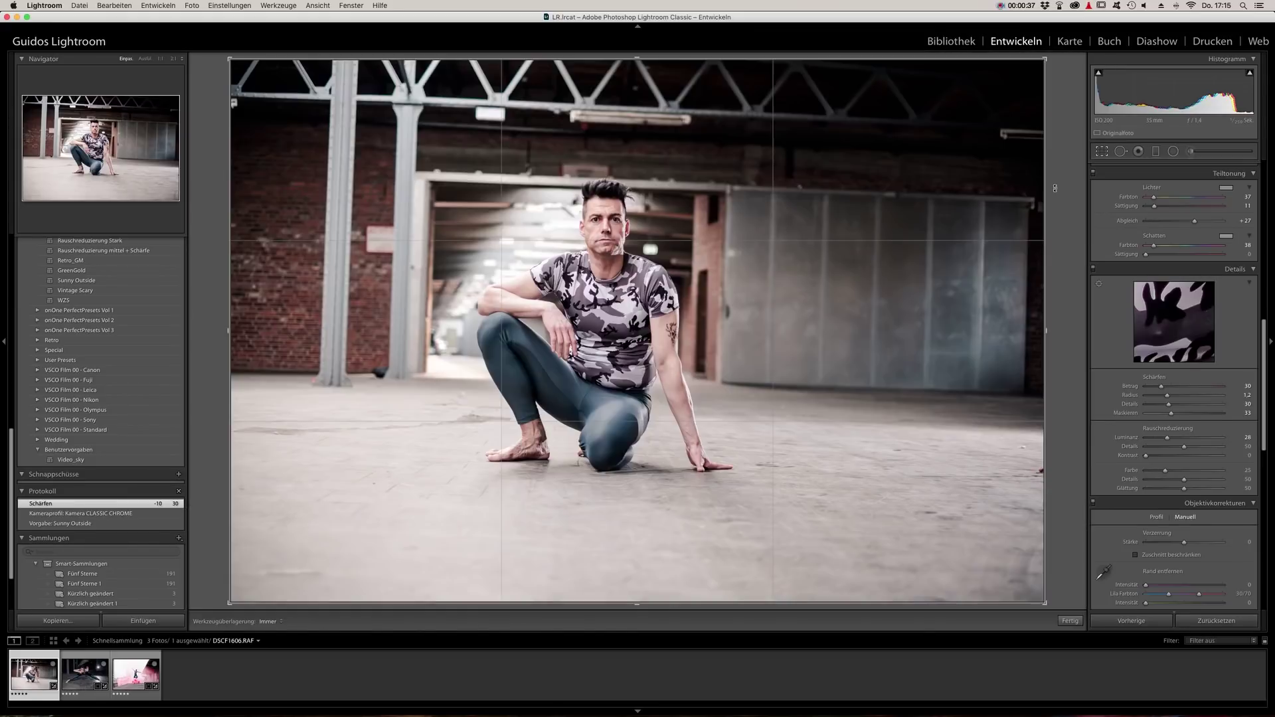
drag(1053, 193, 1057, 173)
key(Return)
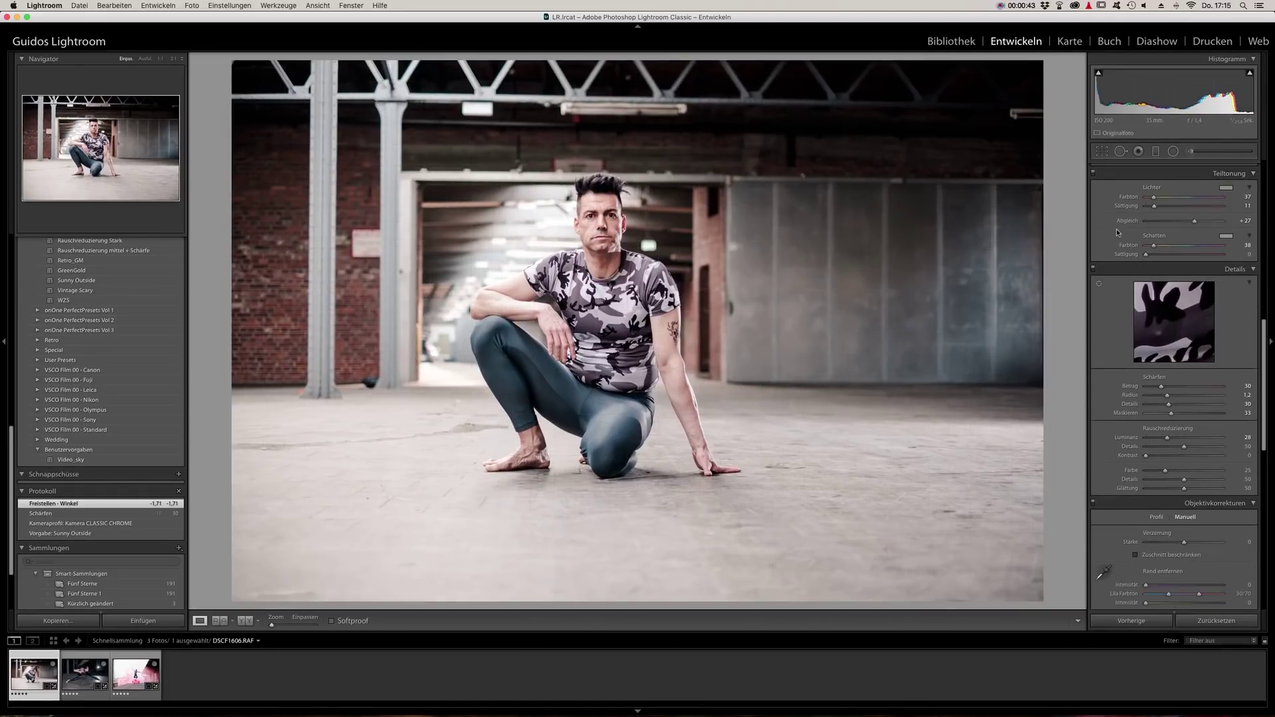
click(598, 212)
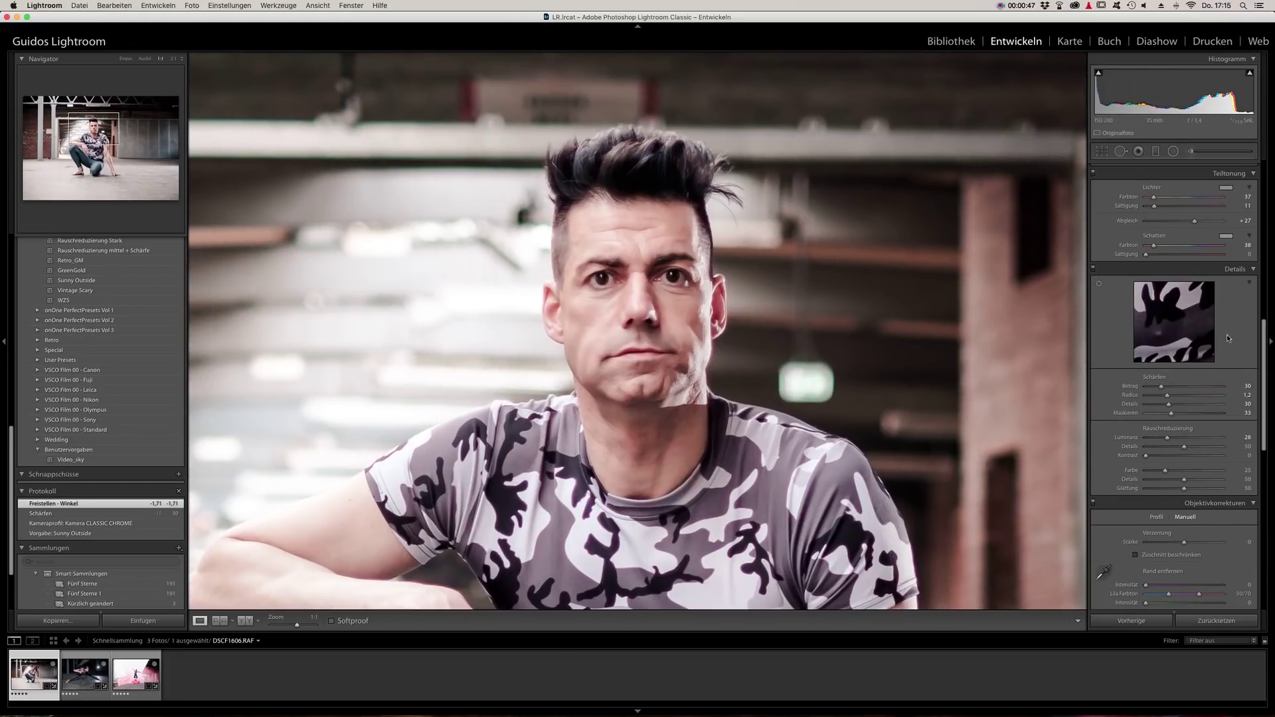
Step: Try sharpening amounts on the face at 1:1, settling the Amount at 25
scroll(1141, 425, down, 1)
drag(1162, 380, 1186, 383)
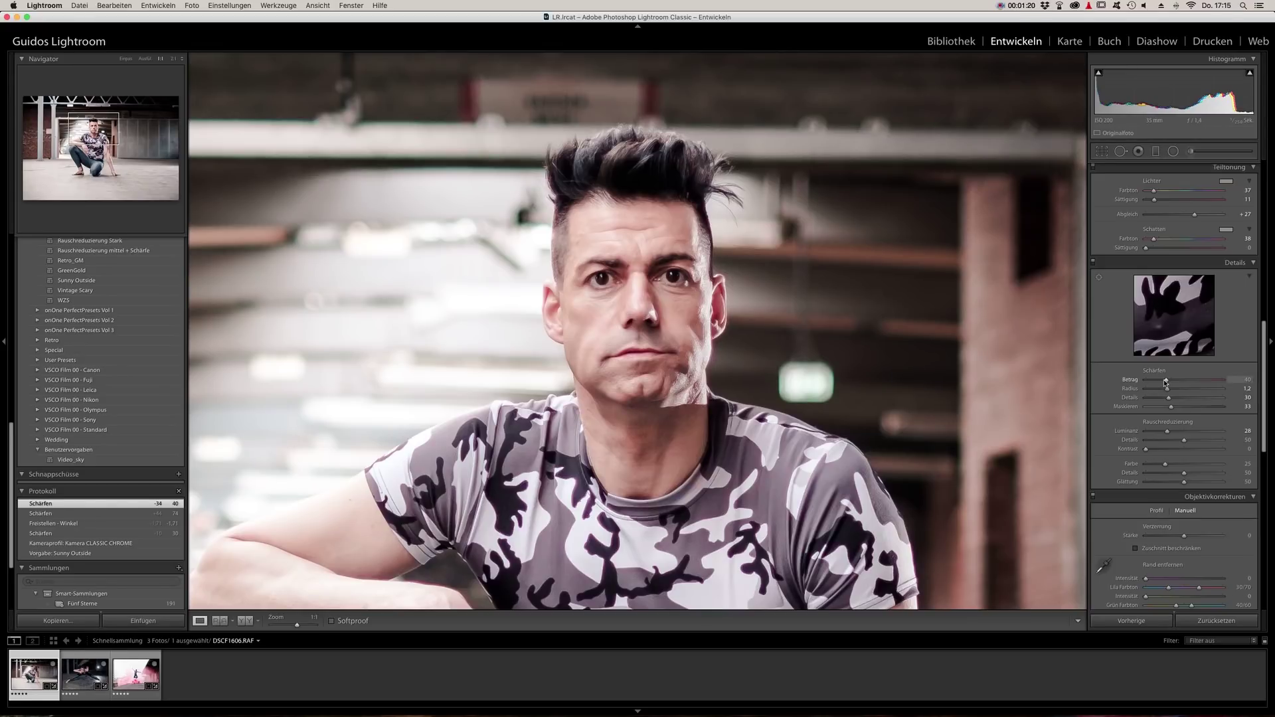
drag(1164, 383, 1164, 383)
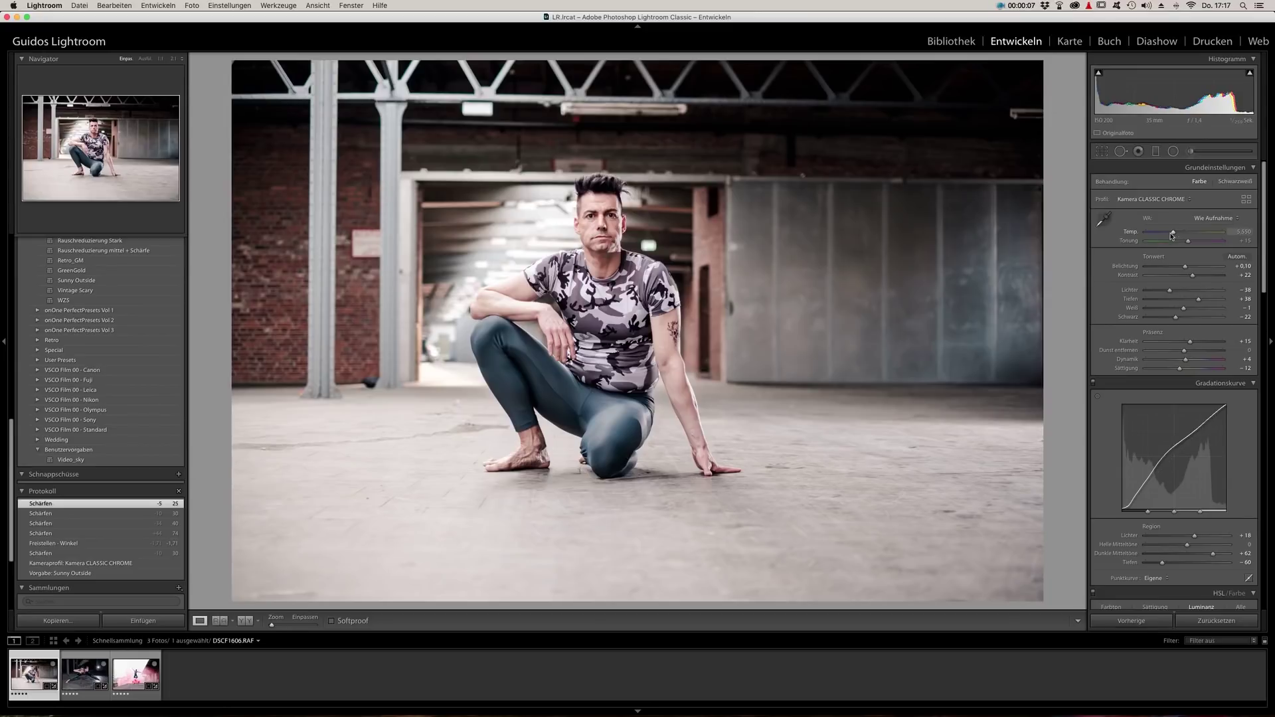
Step: Cool the temperature slightly, reset exposure to 0, and set dehaze +16 and clarity +42
drag(1172, 236, 1170, 235)
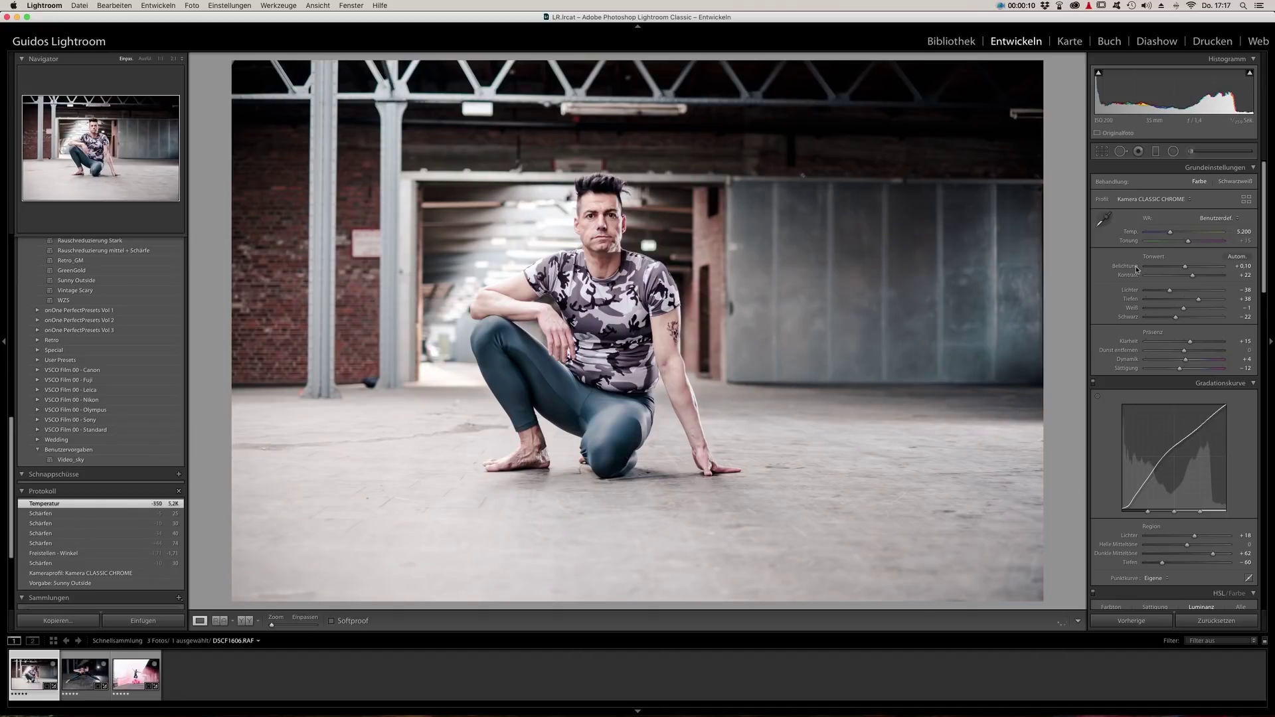
double_click(1137, 267)
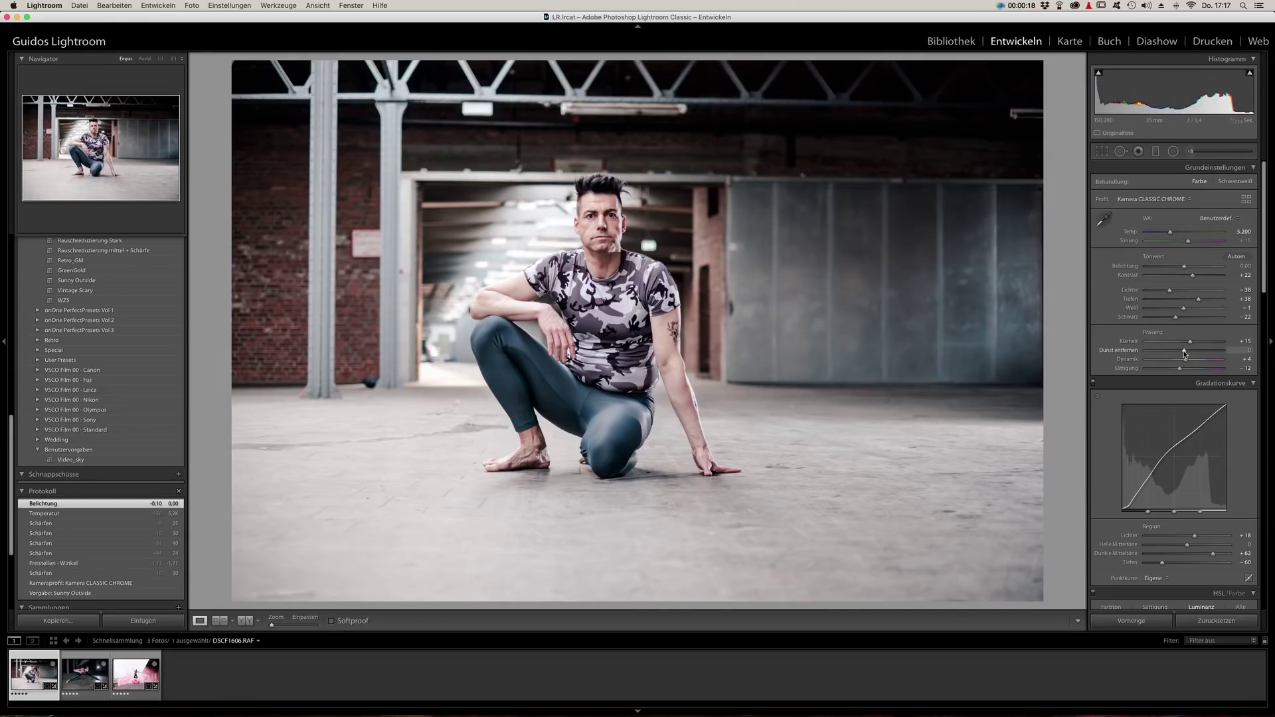
drag(1184, 353, 1191, 354)
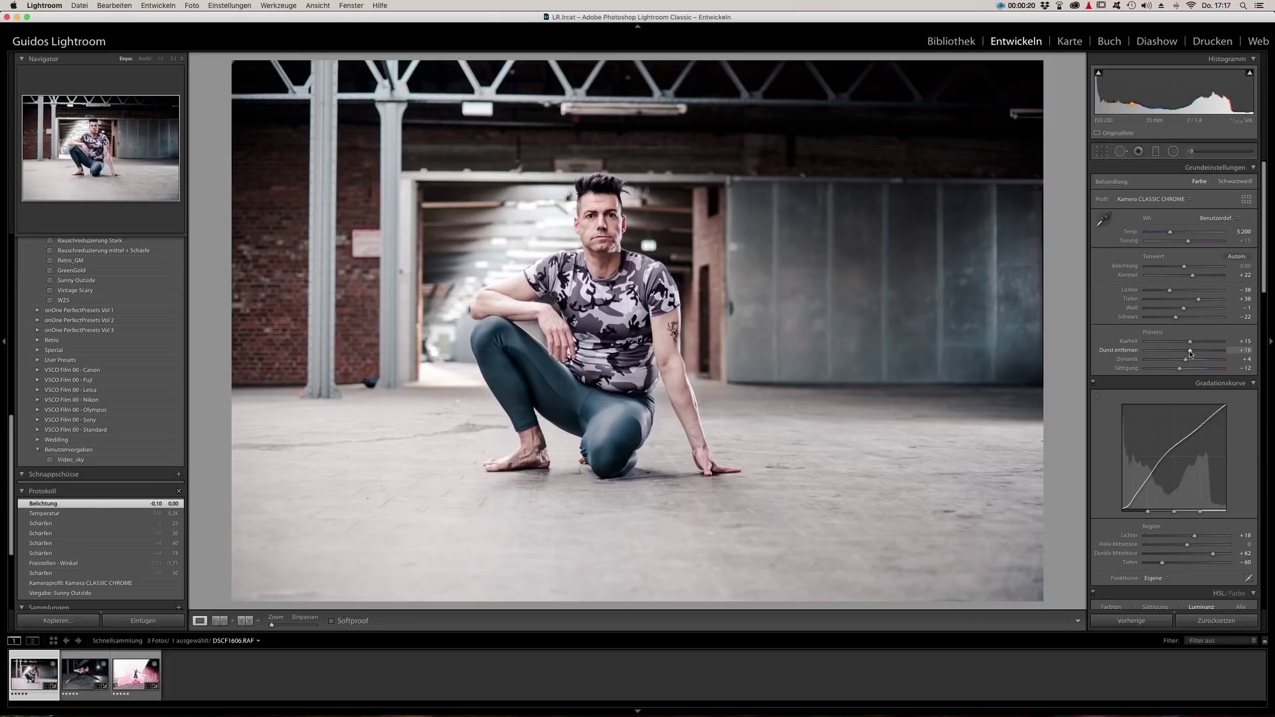
drag(1189, 342, 1200, 342)
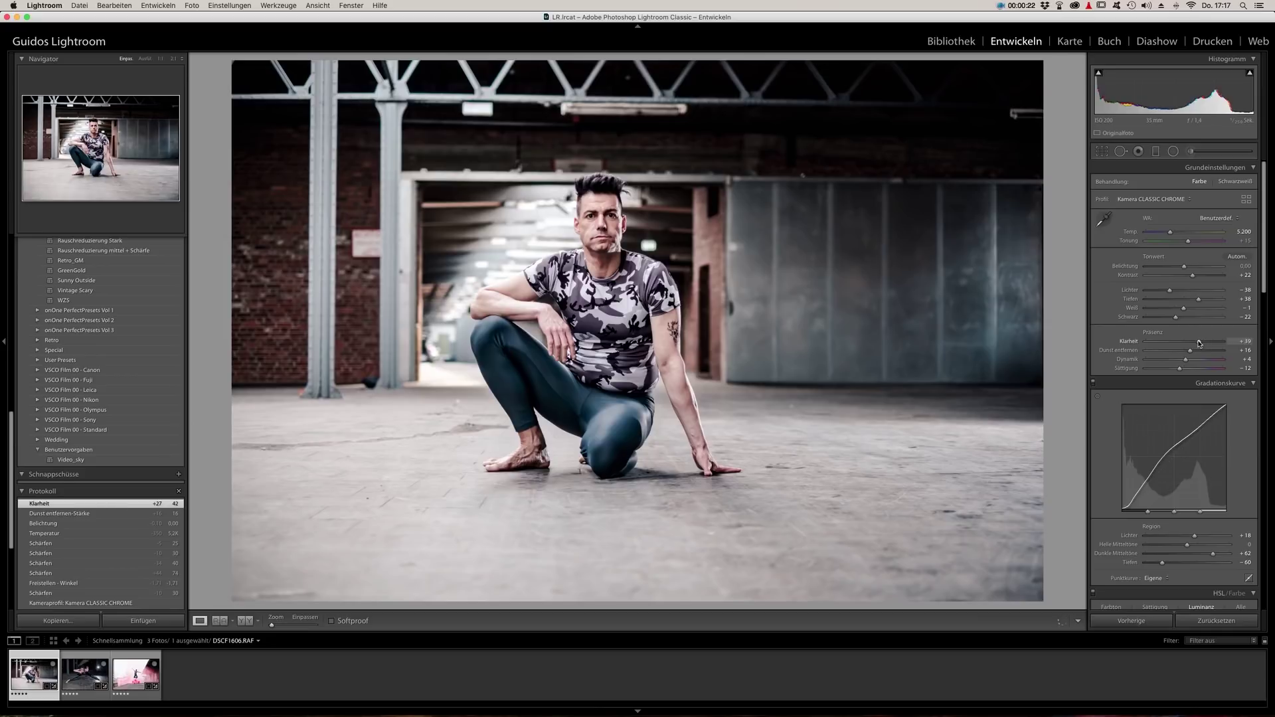
drag(1199, 343, 1201, 344)
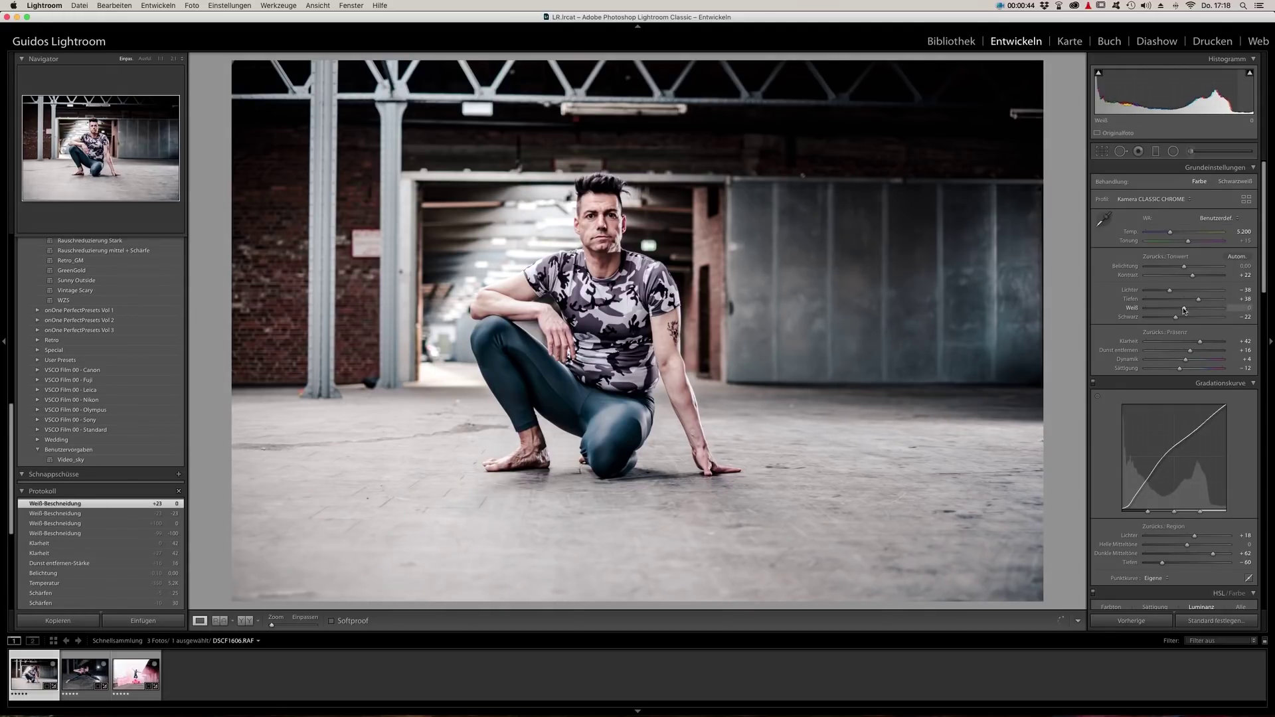
Step: Pull whites down to -19 and blacks to -5 while checking for clipping
drag(1187, 314, 1180, 310)
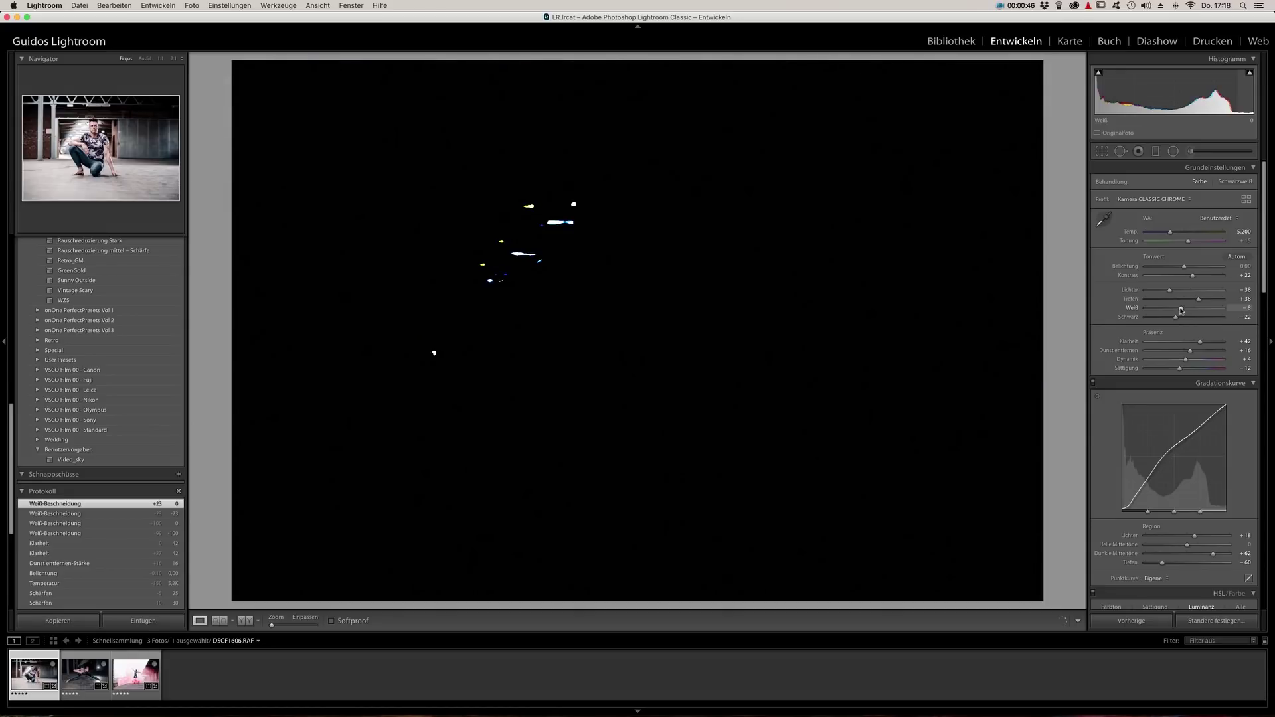
drag(1179, 309, 1176, 310)
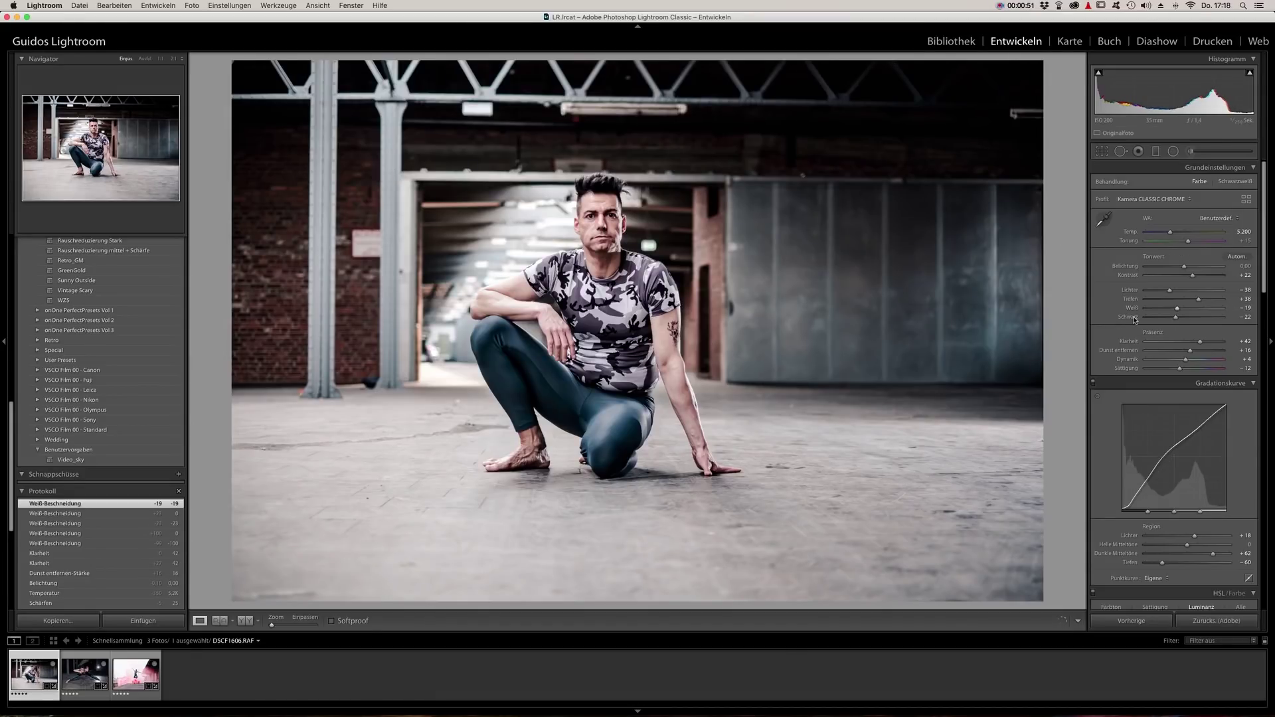
click(1135, 318)
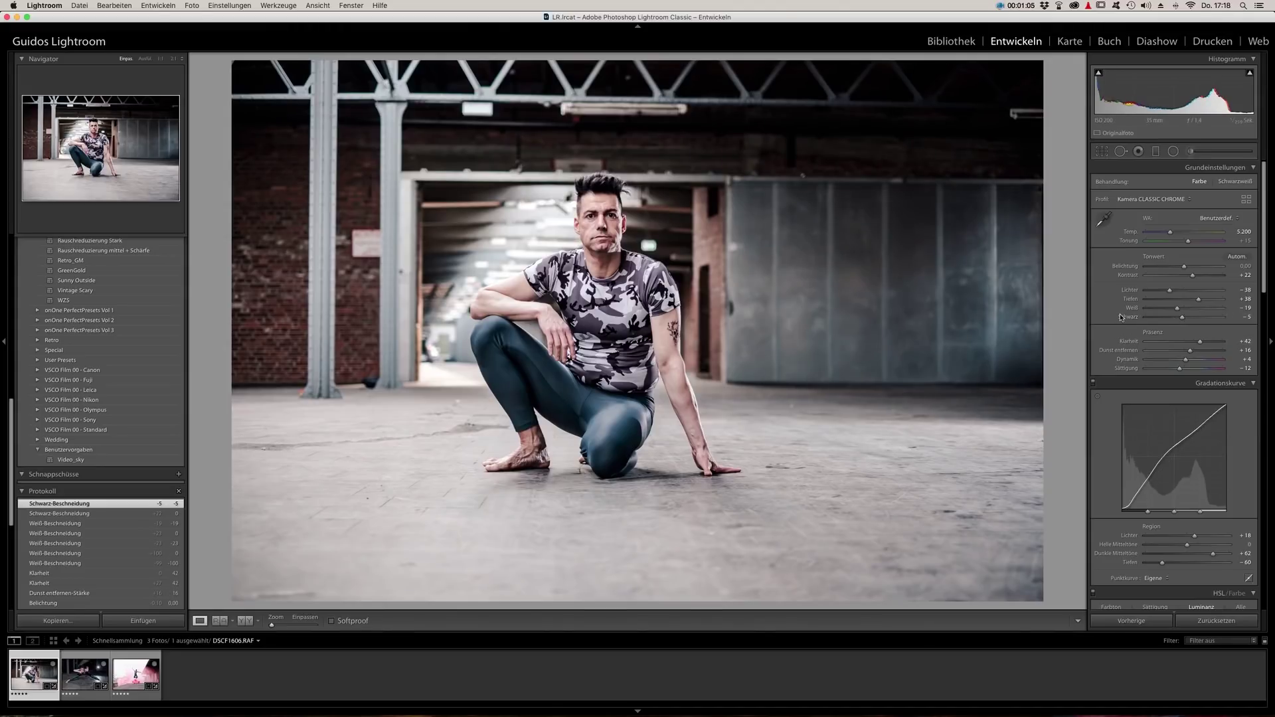
Step: Apply the Medium Contrast point curve preset in the Tone Curve panel
scroll(1119, 316, down, 2)
scroll(1120, 317, down, 2)
scroll(1120, 317, down, 1)
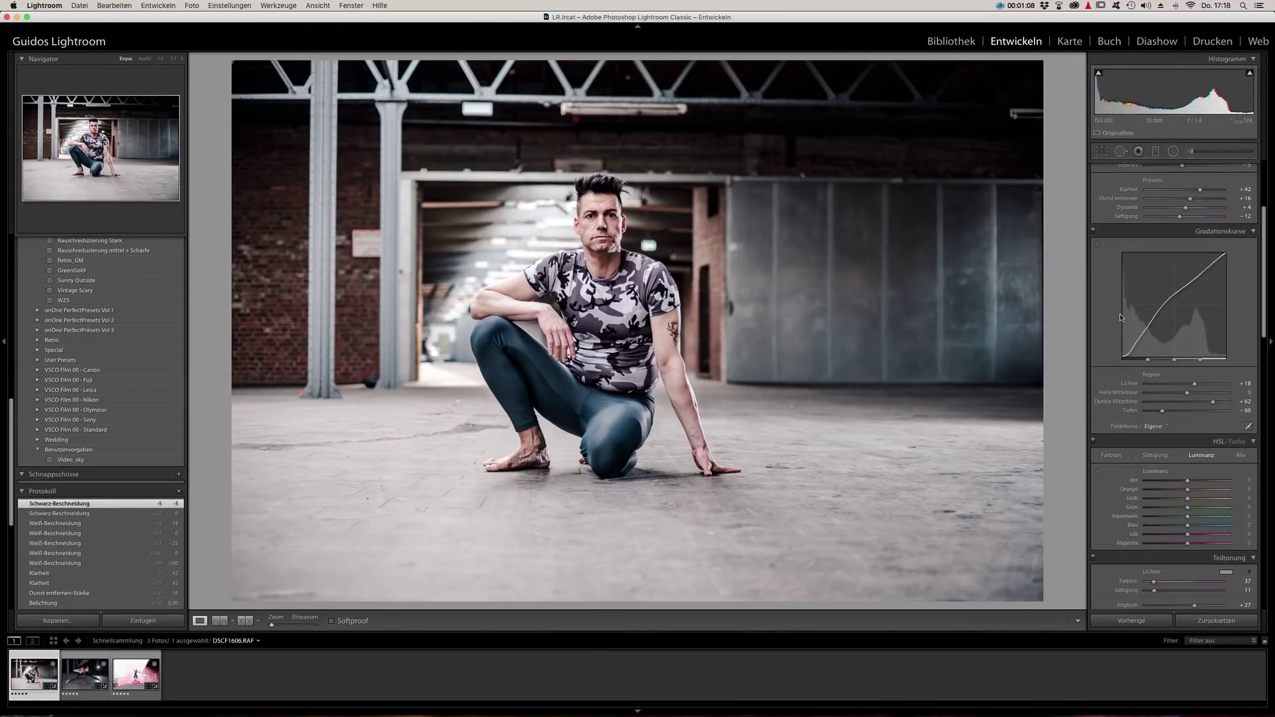
scroll(1119, 317, up, 4)
scroll(1119, 317, down, 2)
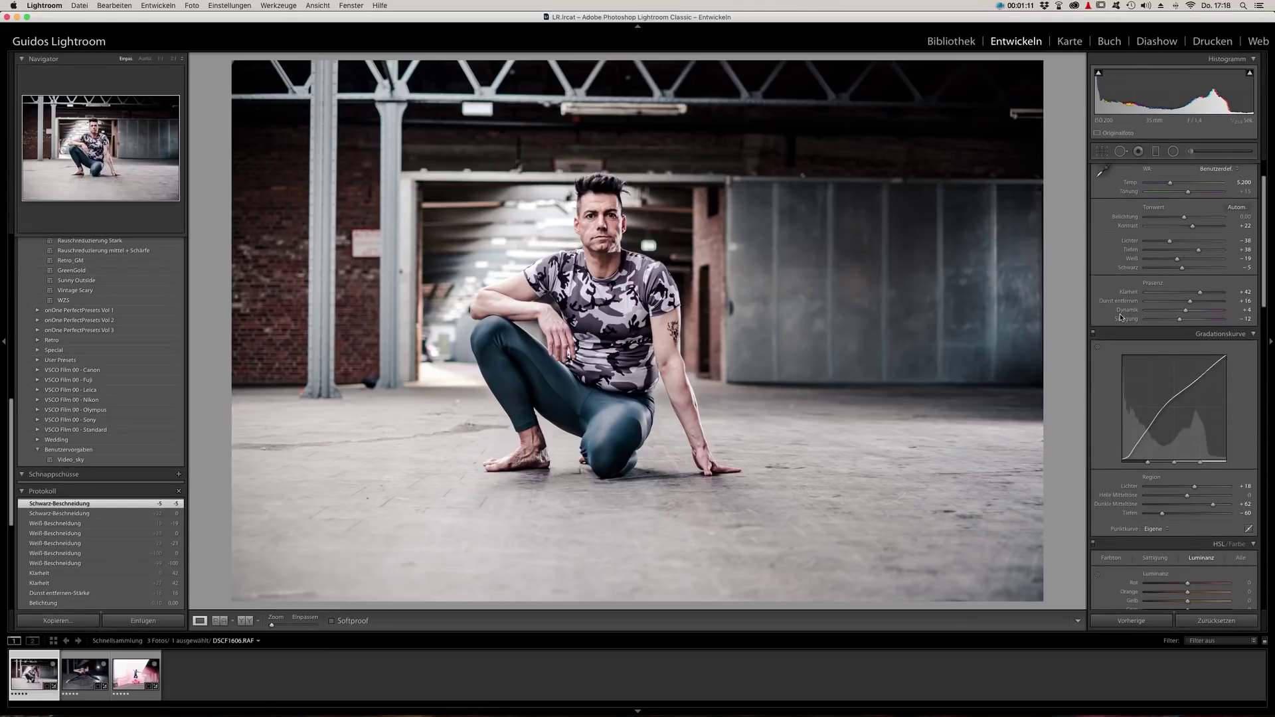
scroll(1120, 317, down, 5)
scroll(1161, 416, up, 2)
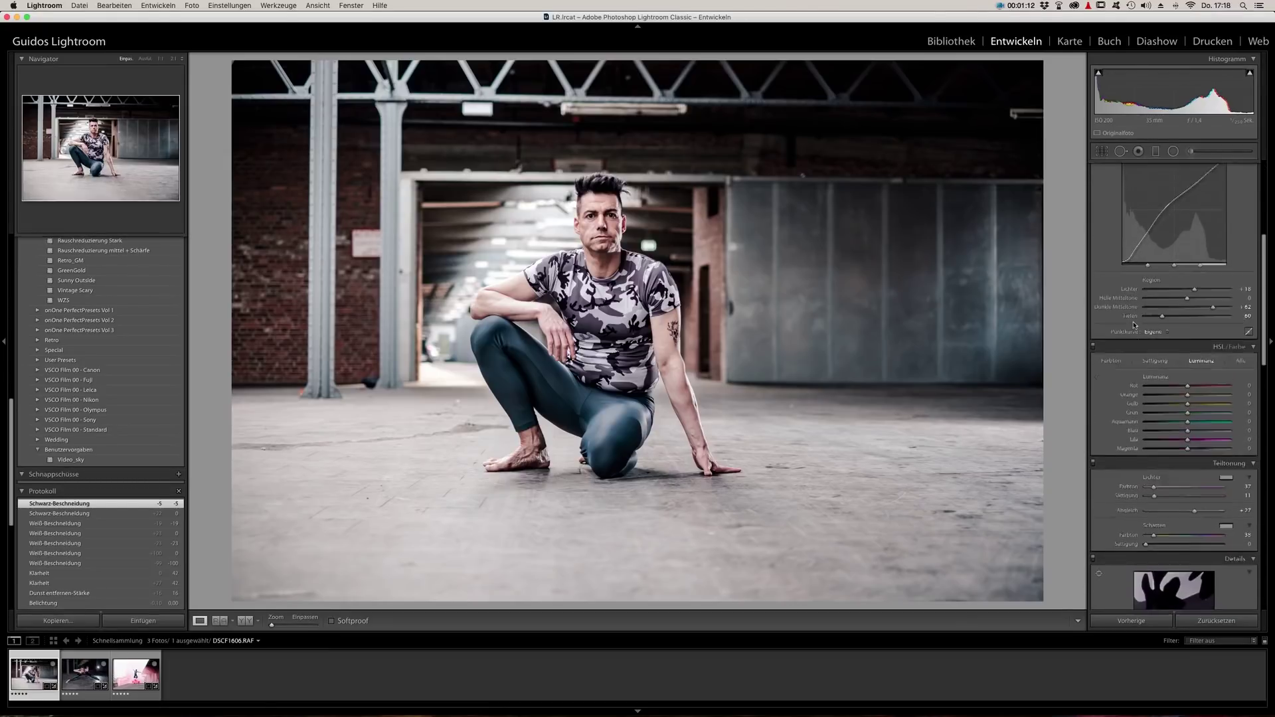
scroll(1160, 417, up, 1)
click(1158, 425)
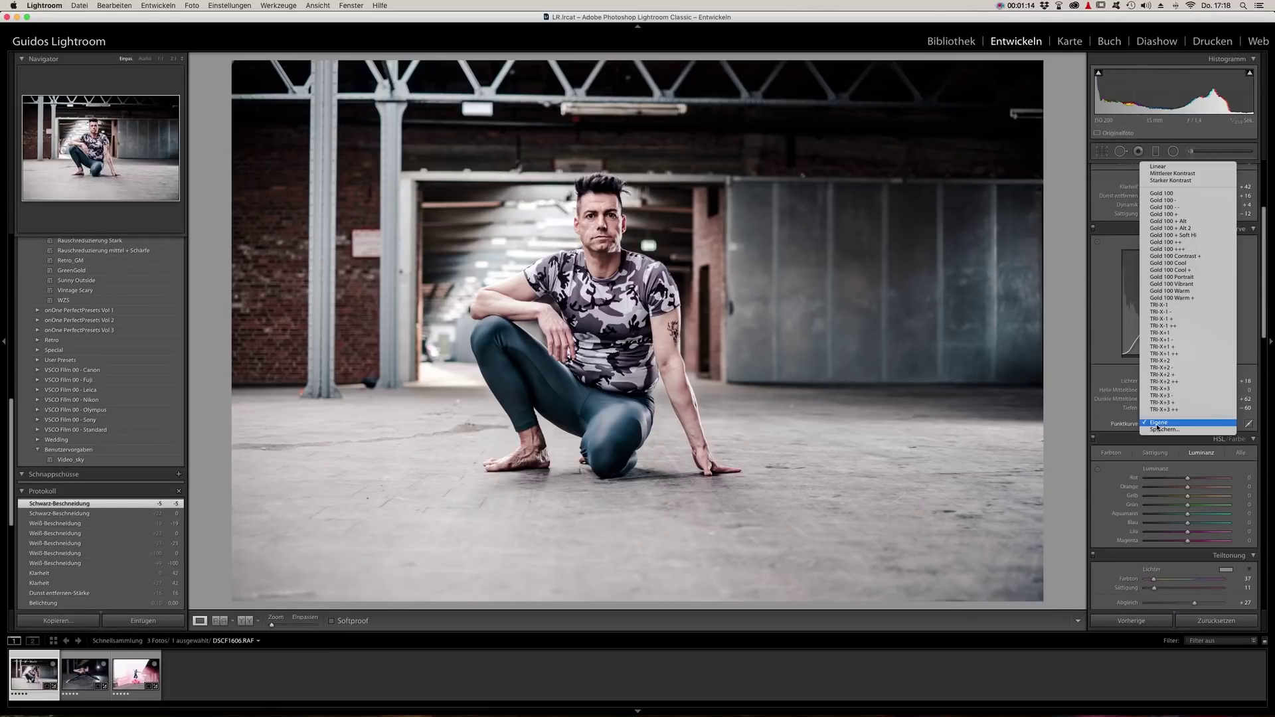
click(1173, 173)
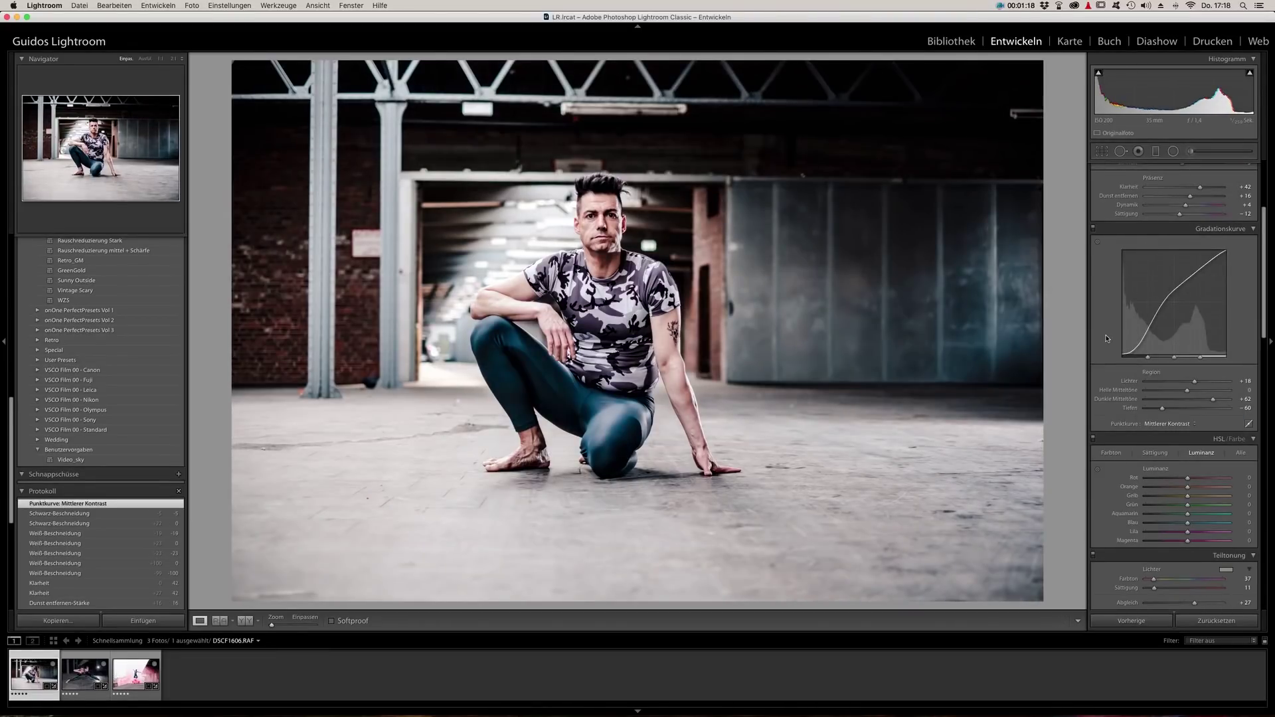
Step: Reset blacks to 0 and the Lens Corrections vignetting amount to 0
scroll(1094, 293, up, 5)
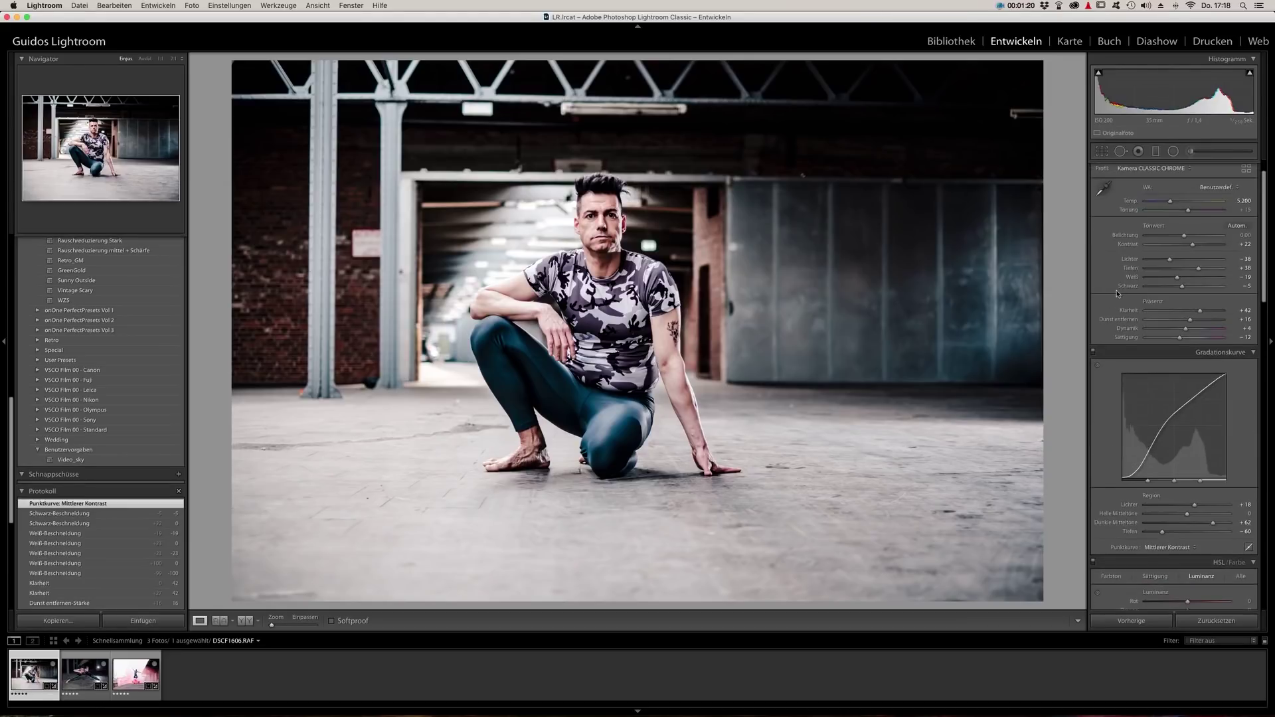
double_click(1127, 288)
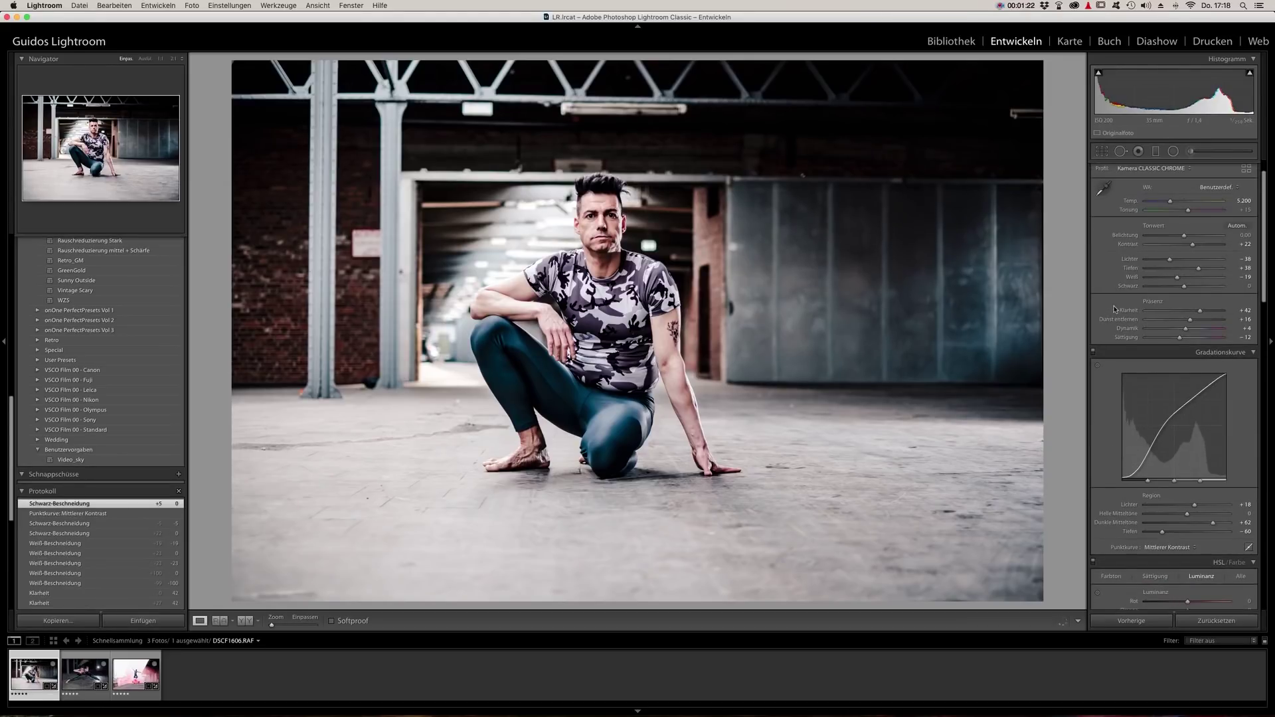
scroll(1115, 309, down, 10)
scroll(1115, 309, down, 3)
scroll(1115, 309, down, 3)
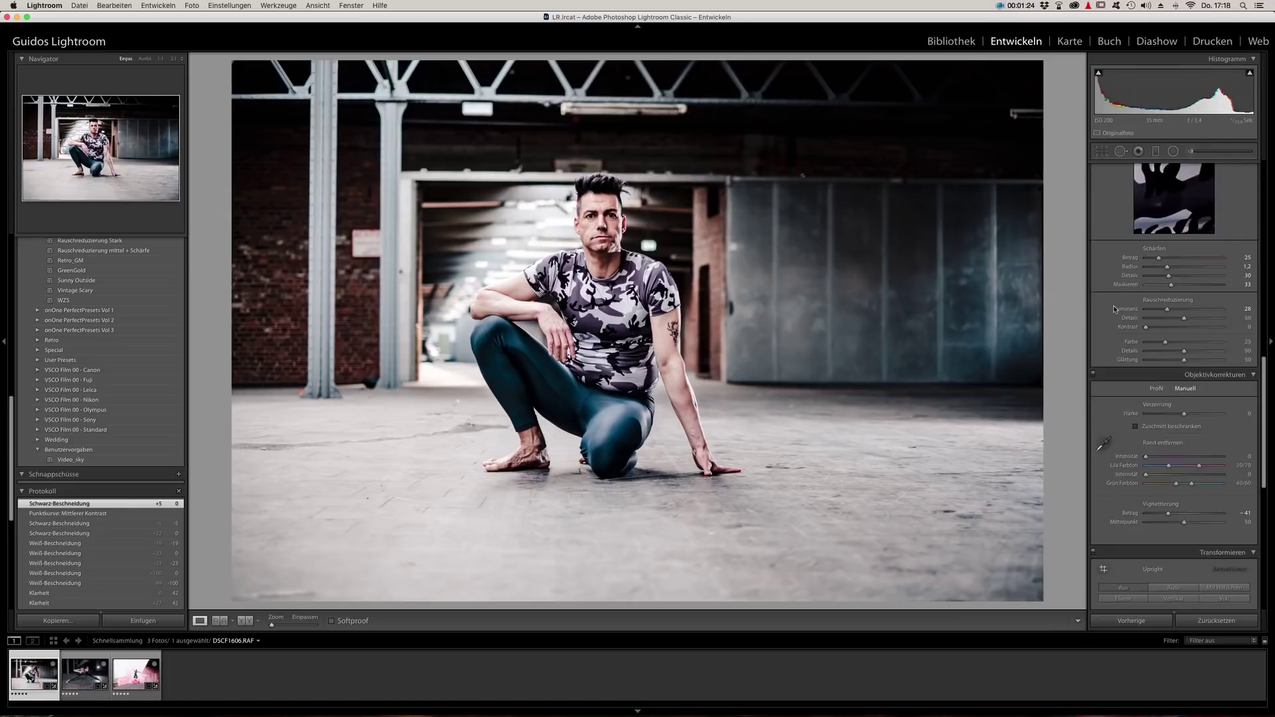
scroll(1115, 309, down, 3)
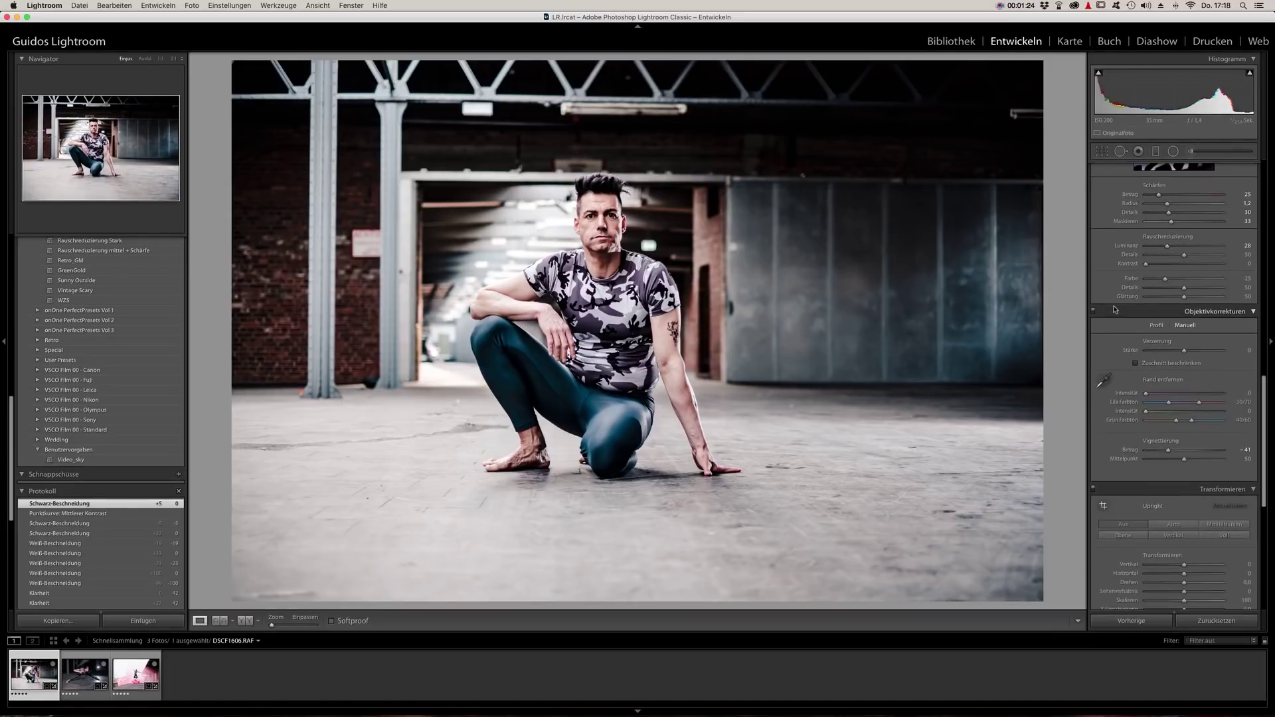
double_click(1132, 452)
scroll(1170, 292, up, 15)
Step: Set highlights -45, shadows +43, blacks +9 and whites -23, then show Before/After side by side
mouse_move(1170, 292)
mouse_down()
mouse_move(1201, 300)
mouse_move(1189, 320)
mouse_up()
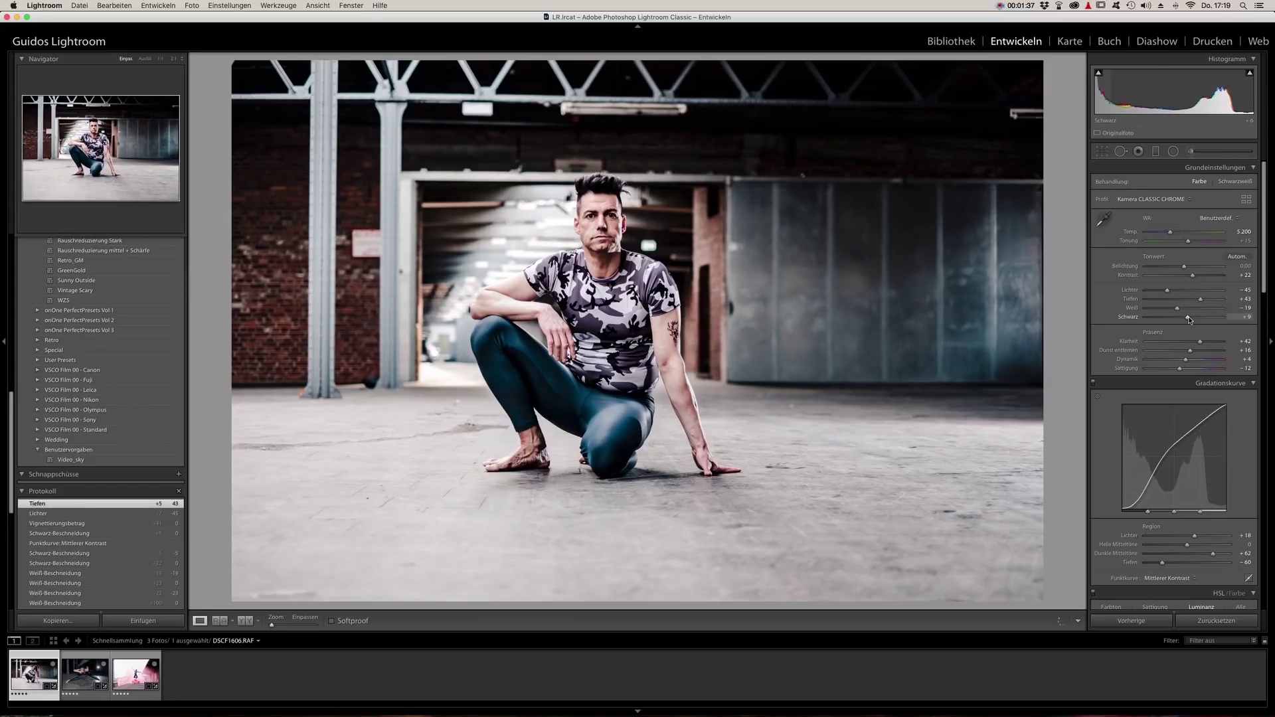
drag(1178, 309, 1176, 309)
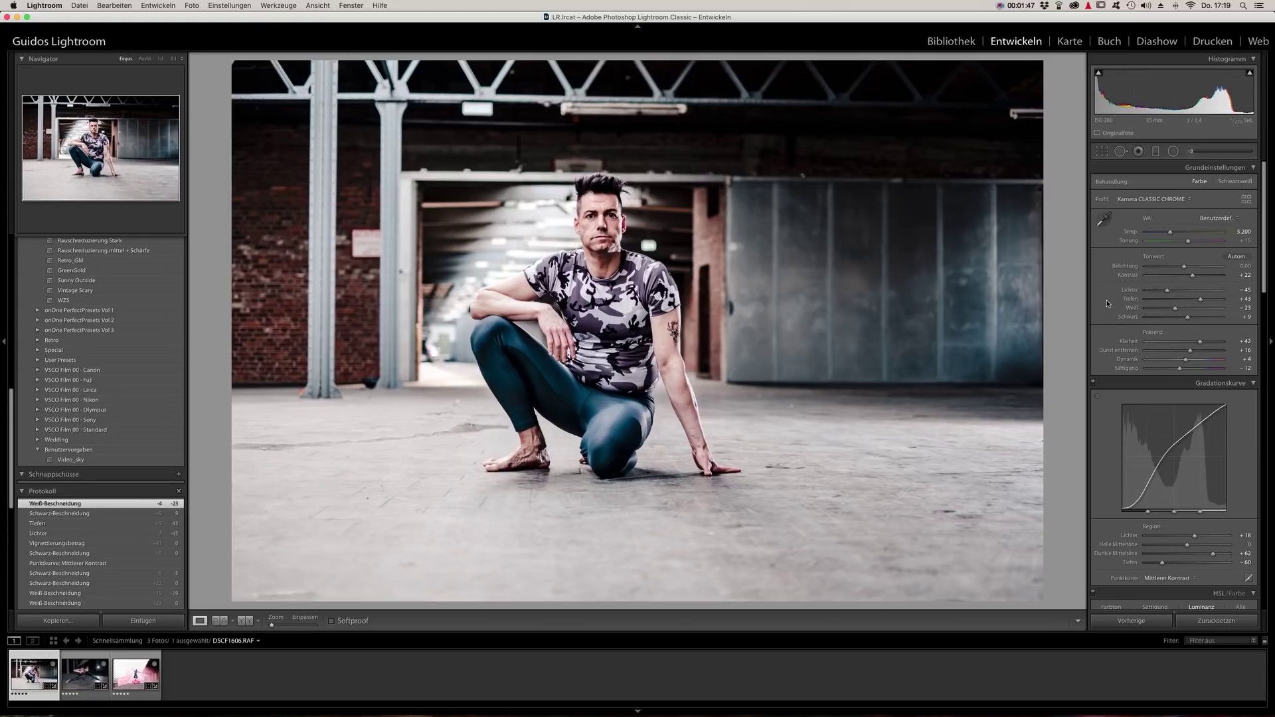
key(y)
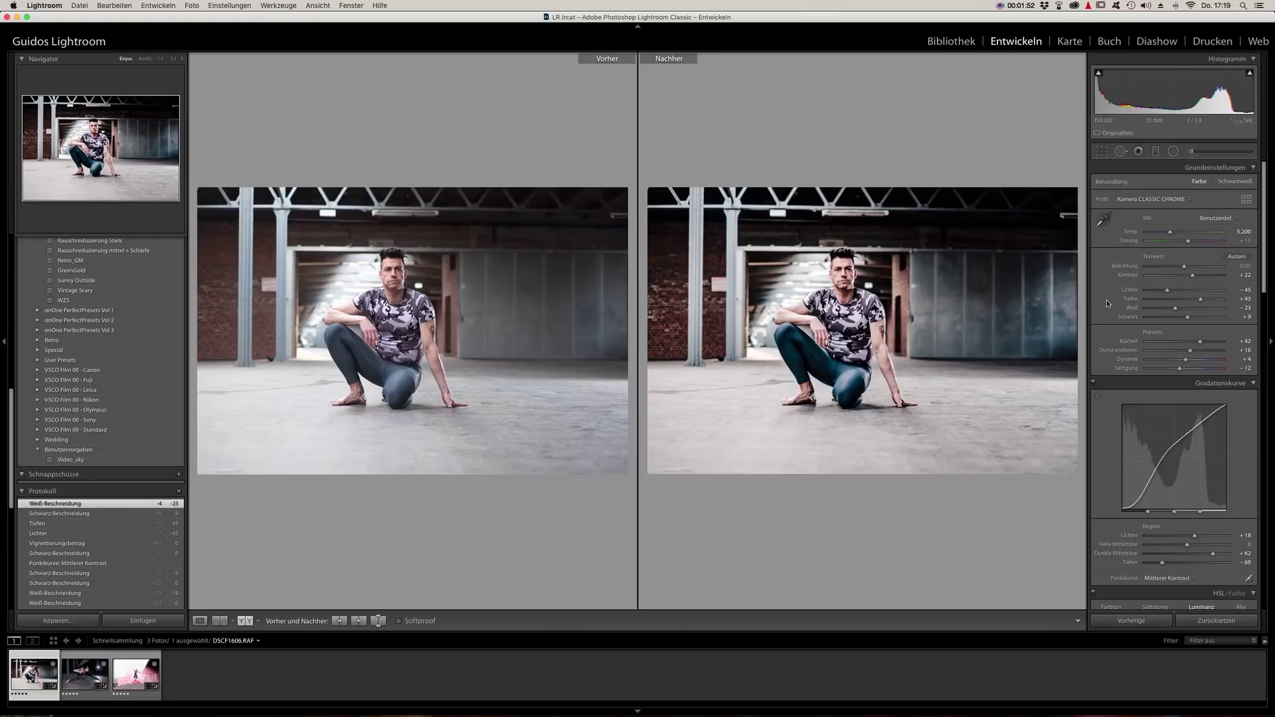